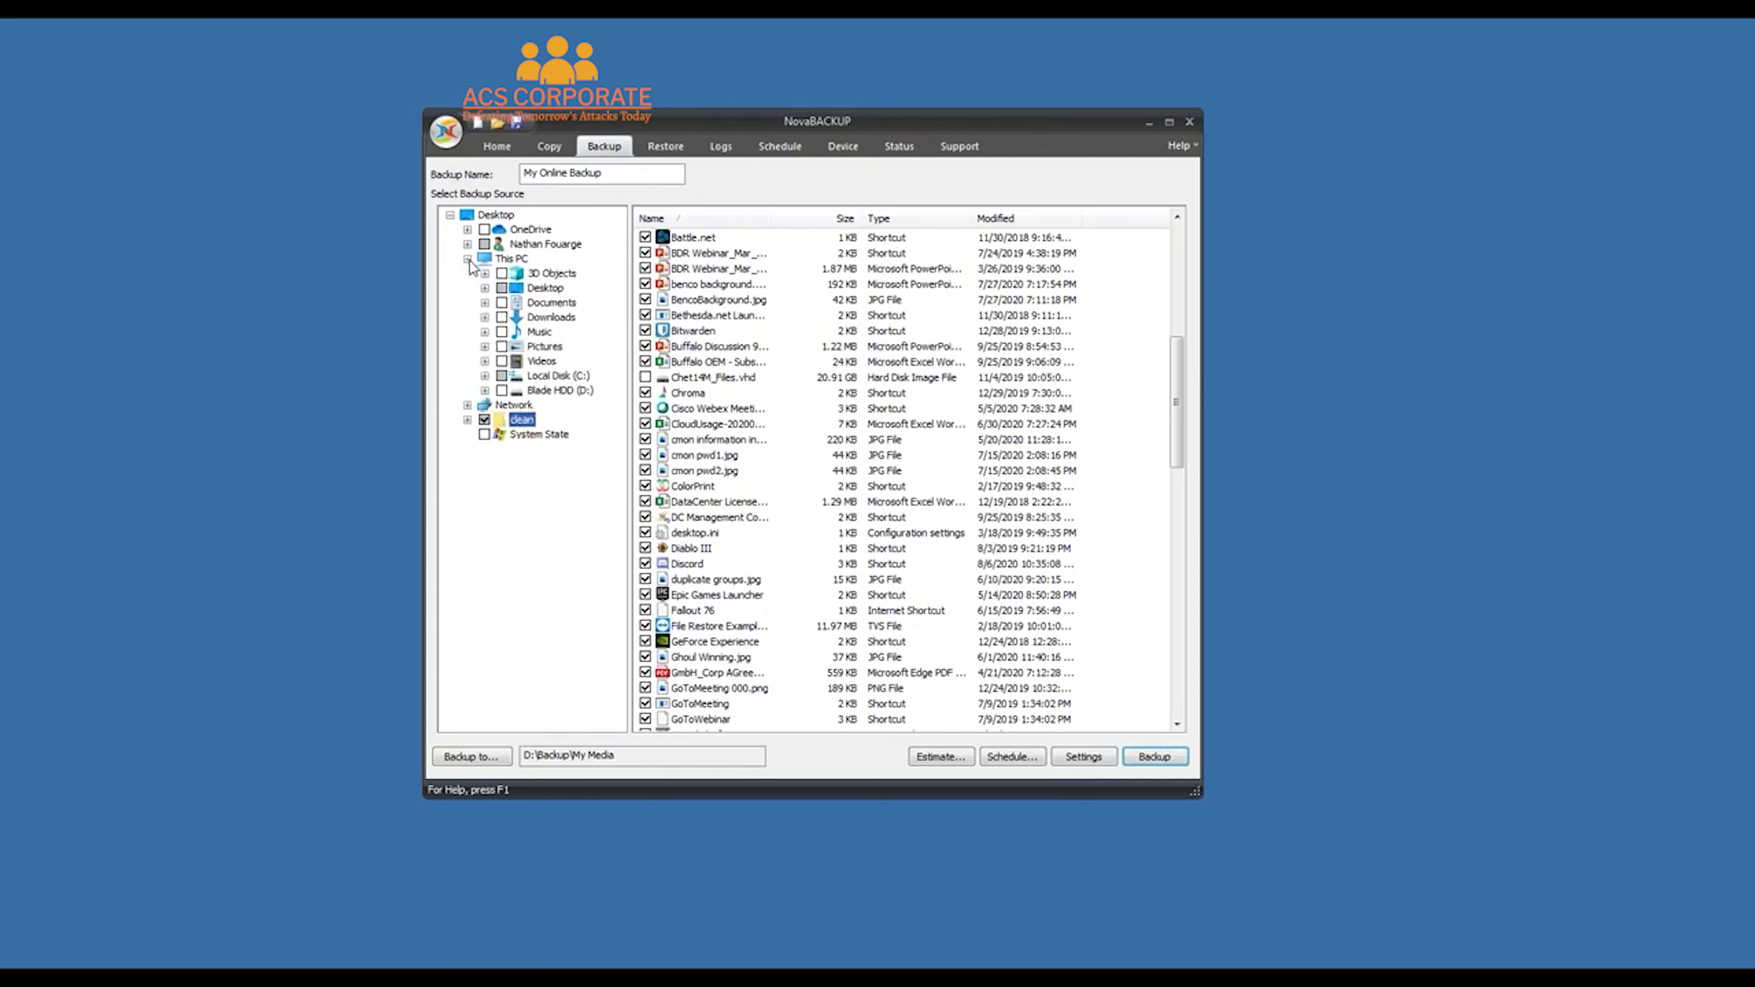
# Select Local Disk (C:) and show the Device page listing C:\, D:\ (Blade HDD) and Network
pyautogui.click(560, 377)
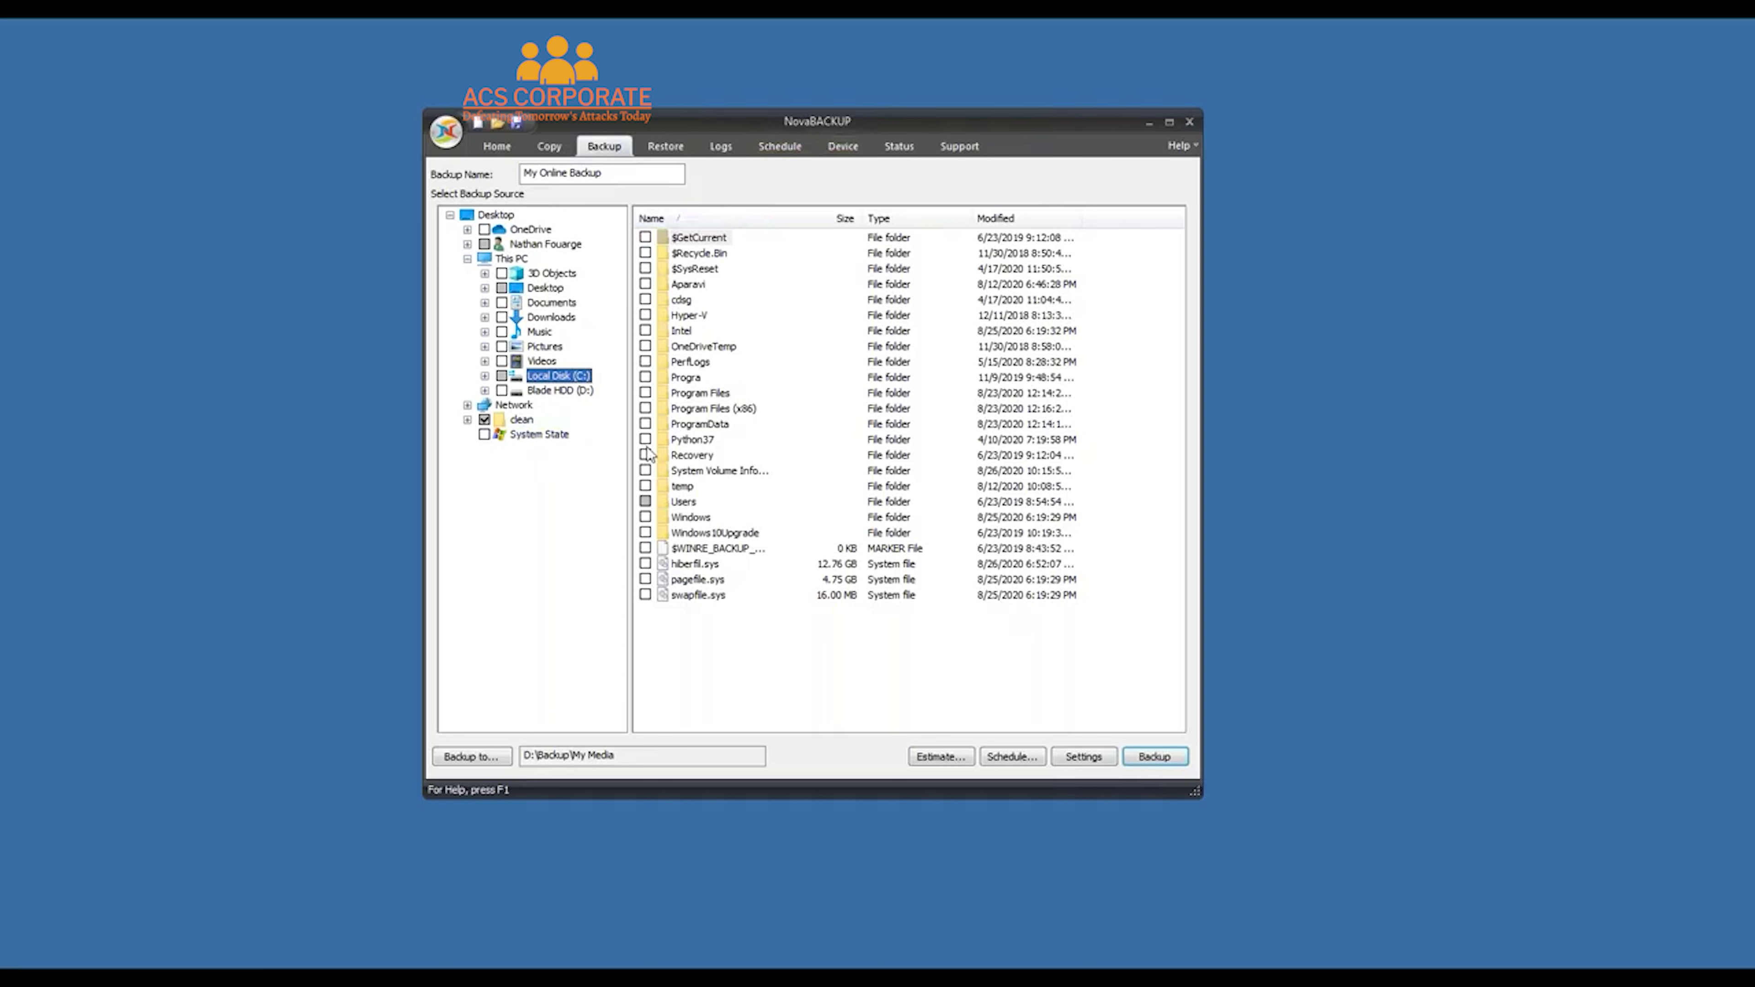
pyautogui.click(844, 147)
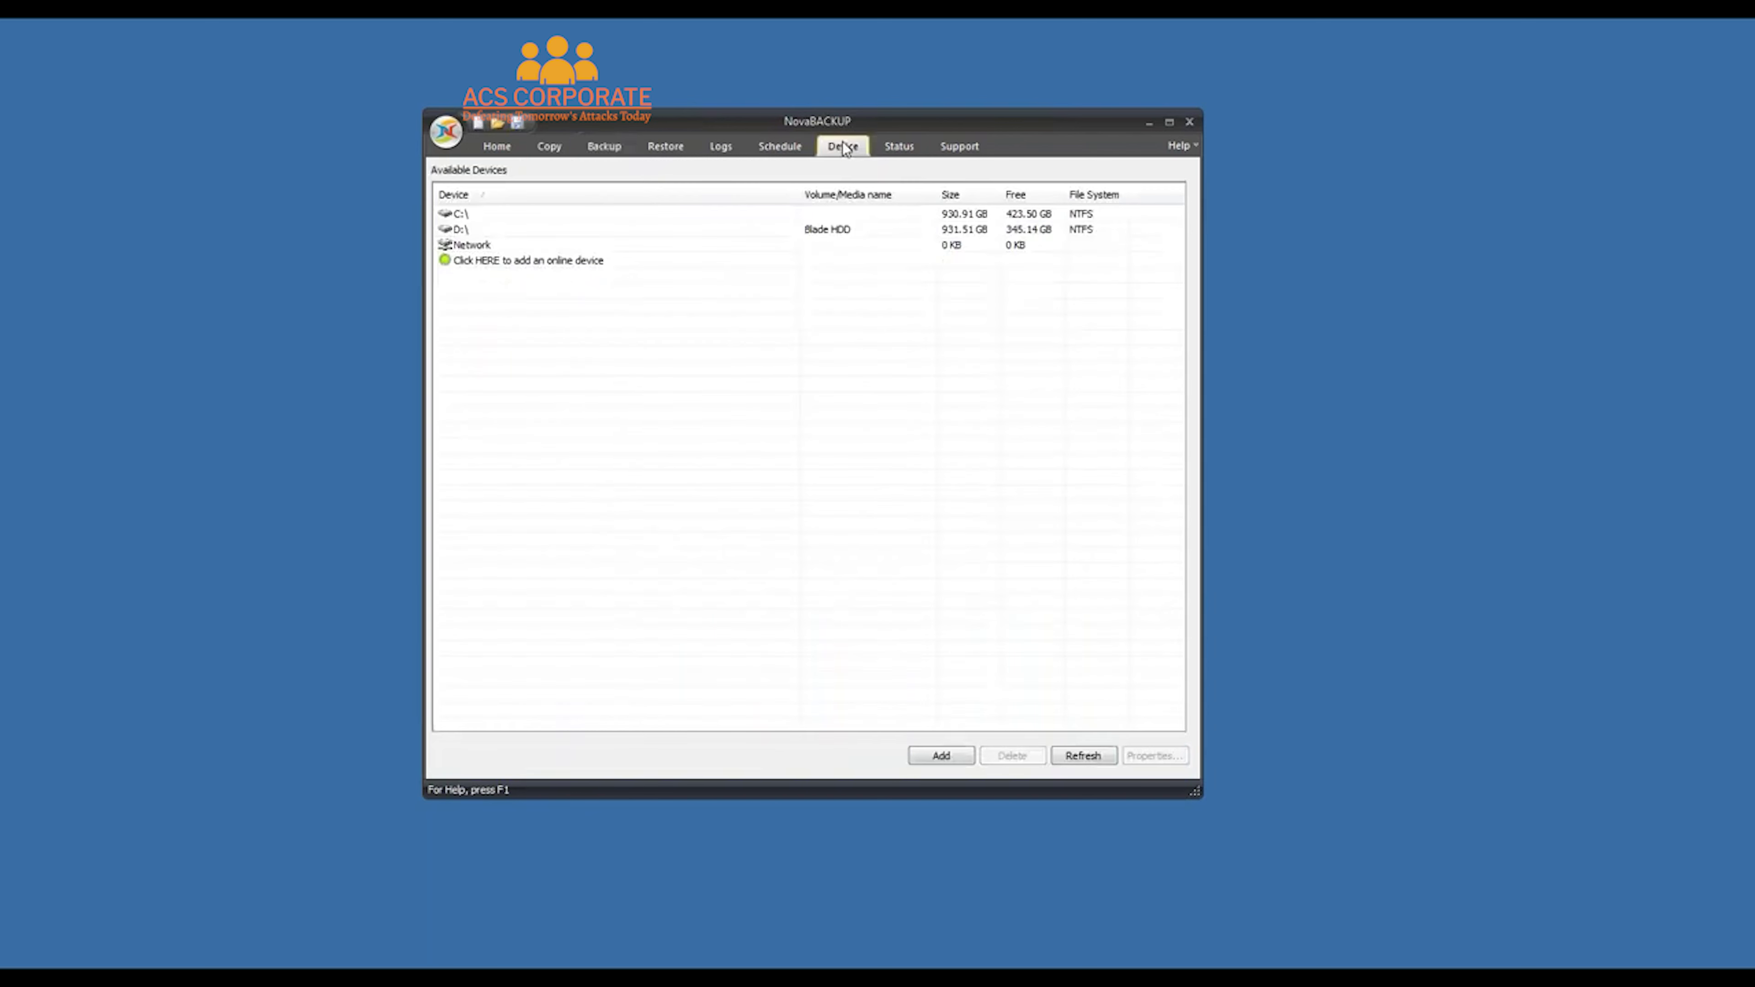
# Begin adding network device 'Buffalo Tesastation' at \buffalo\share1, then cancel without saving it
pyautogui.click(954, 753)
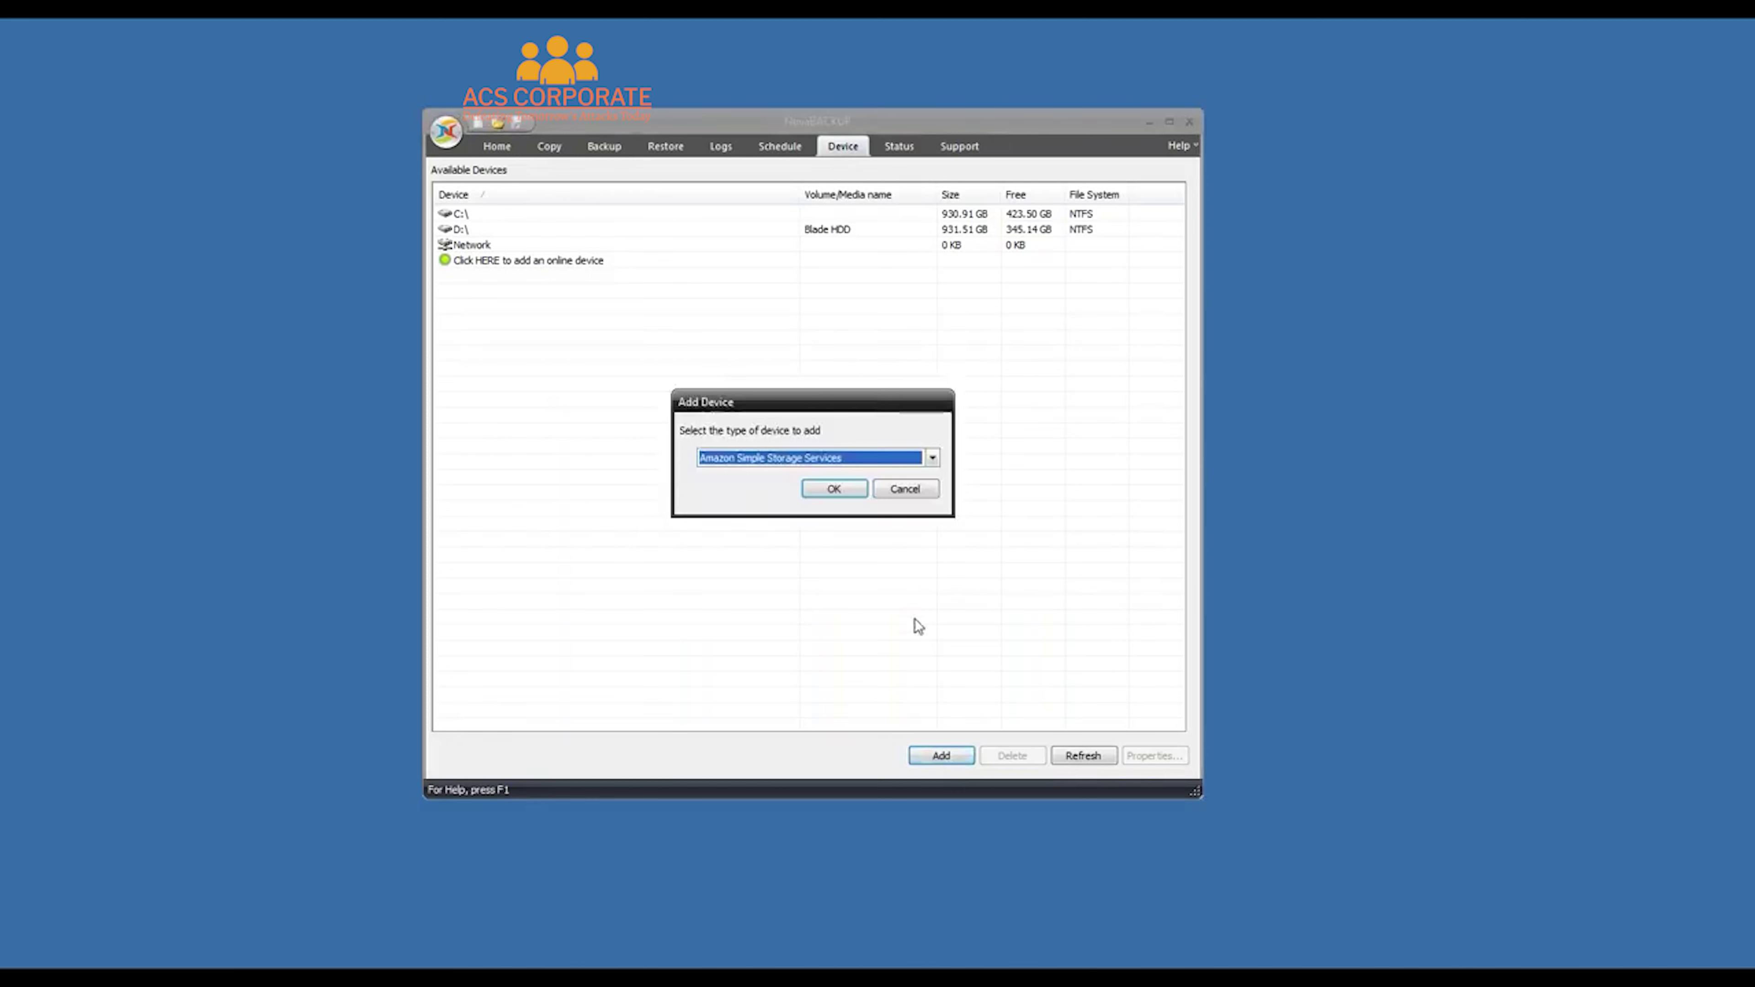
pyautogui.click(932, 458)
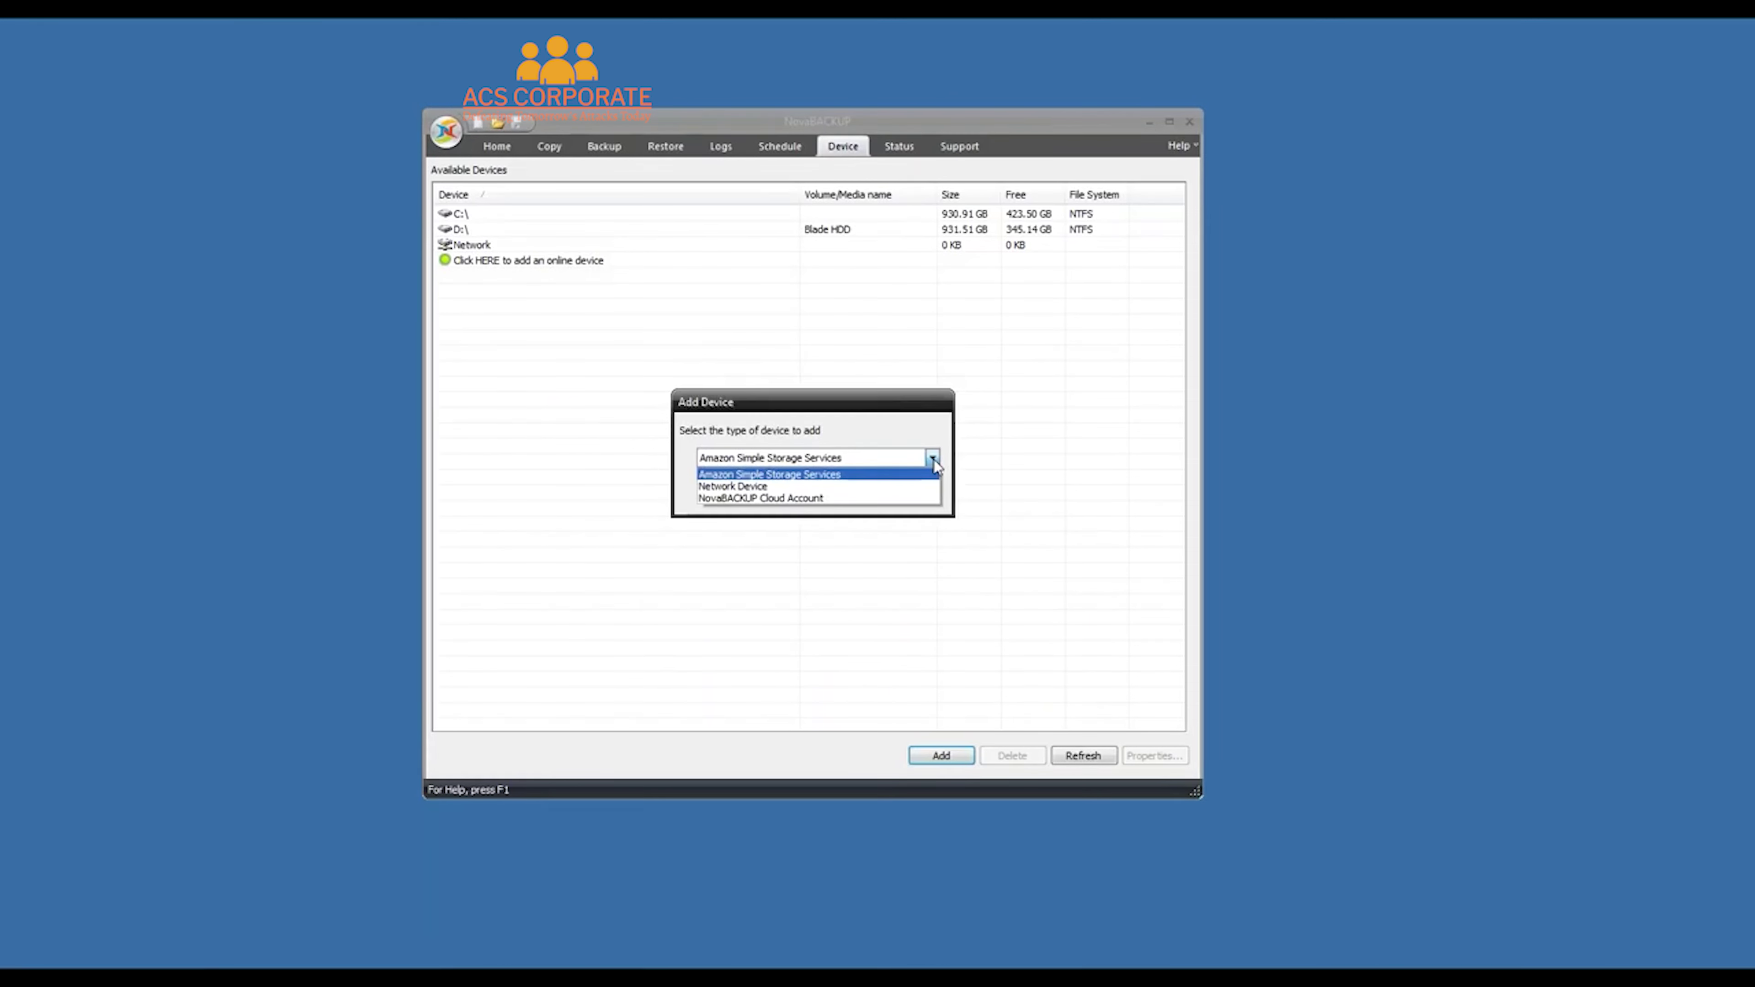
pyautogui.click(783, 487)
pyautogui.click(831, 491)
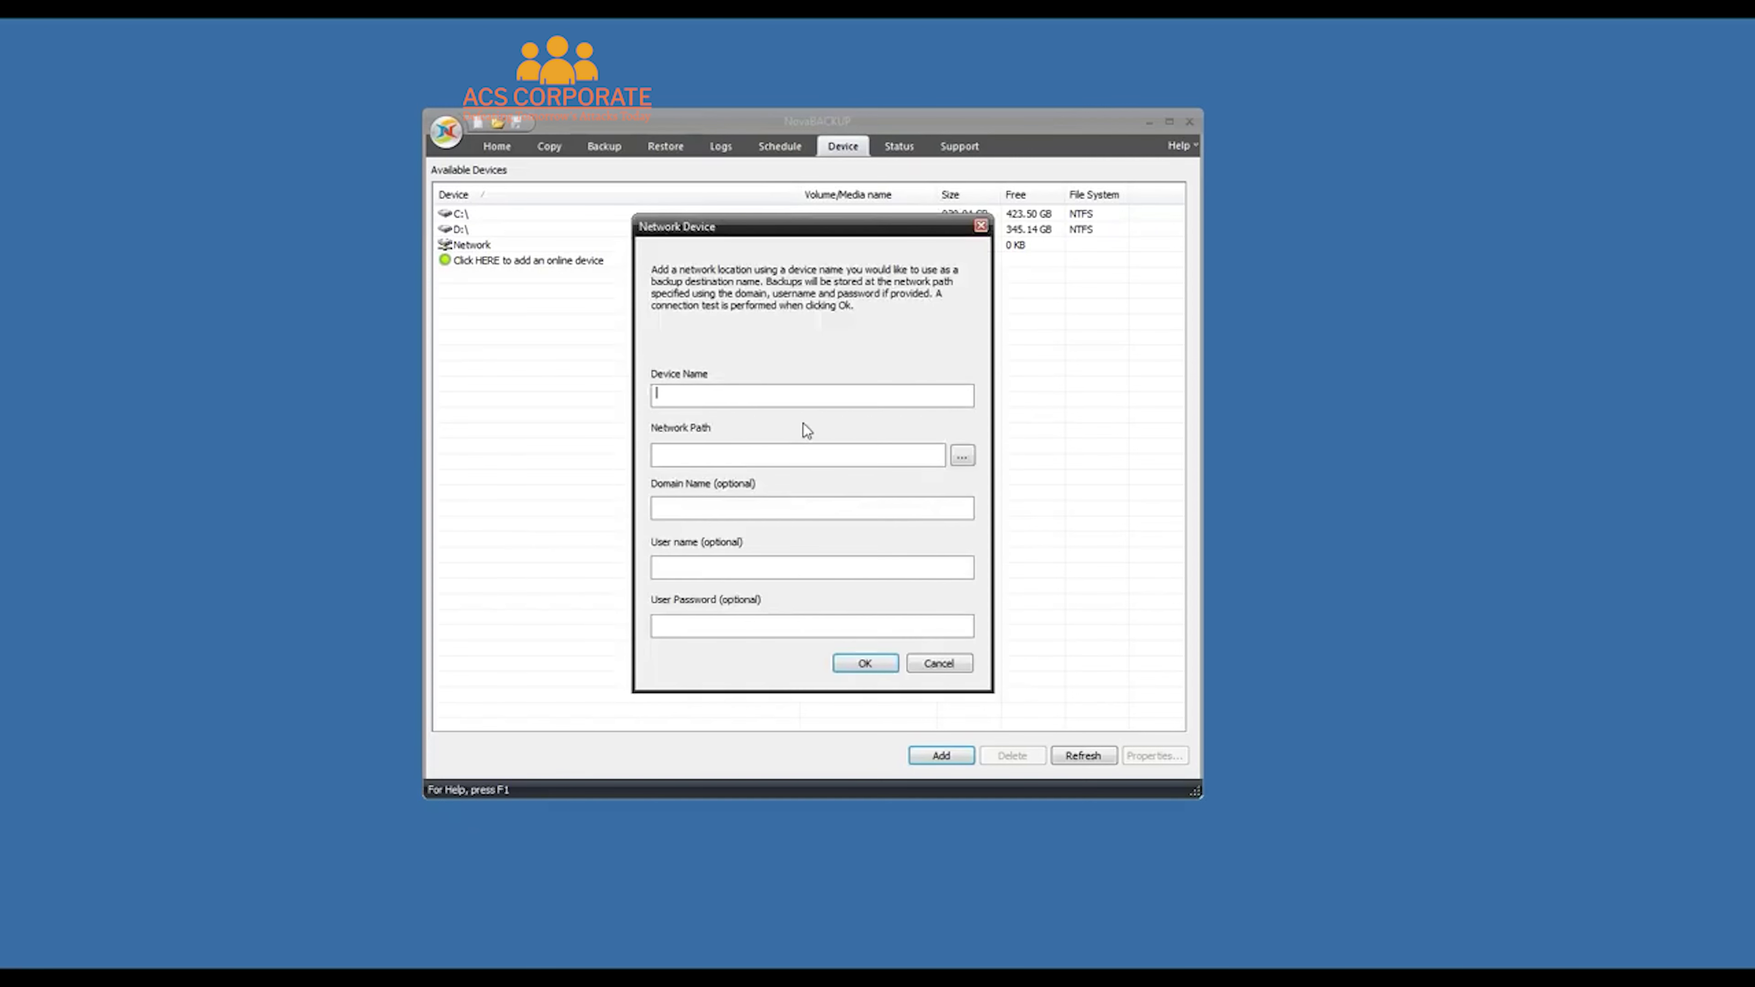
pyautogui.write('Buffalo Tesastation')
pyautogui.press('Tab')
pyautogui.write('\\buffalo\\share1')
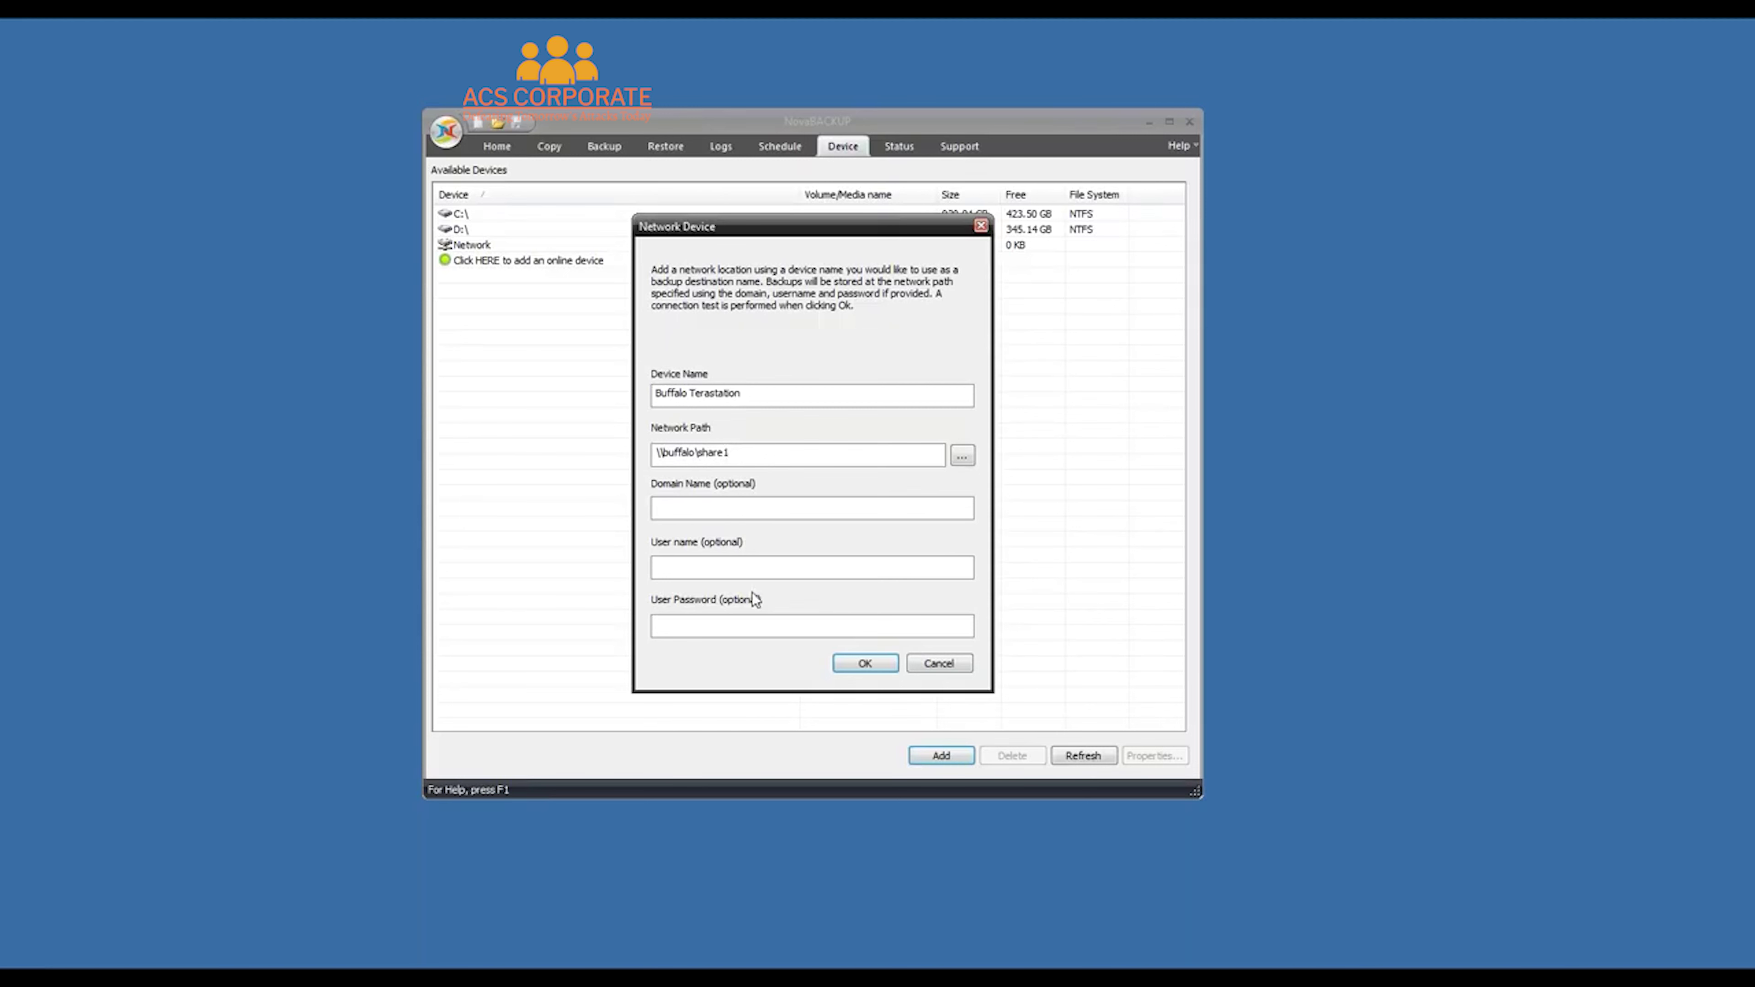
pyautogui.click(939, 663)
# Back on the Backup page, browse the destination chooser, cancel it, and go to the Home page
pyautogui.click(602, 148)
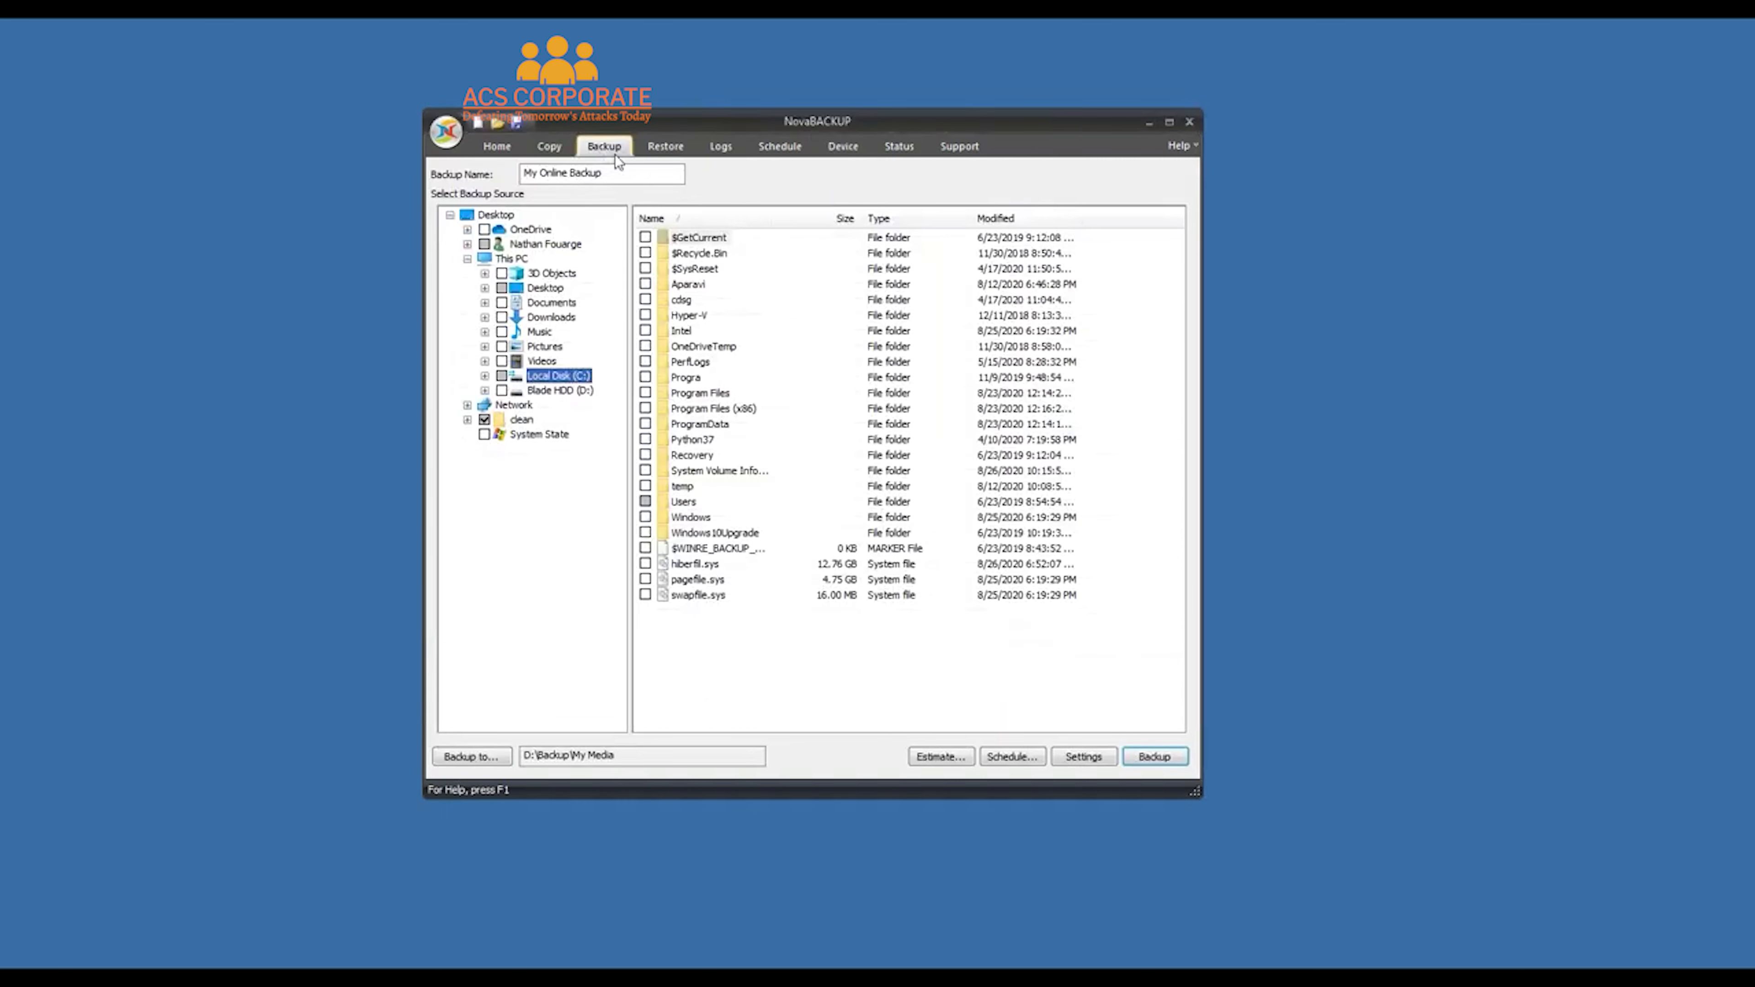
pyautogui.click(456, 760)
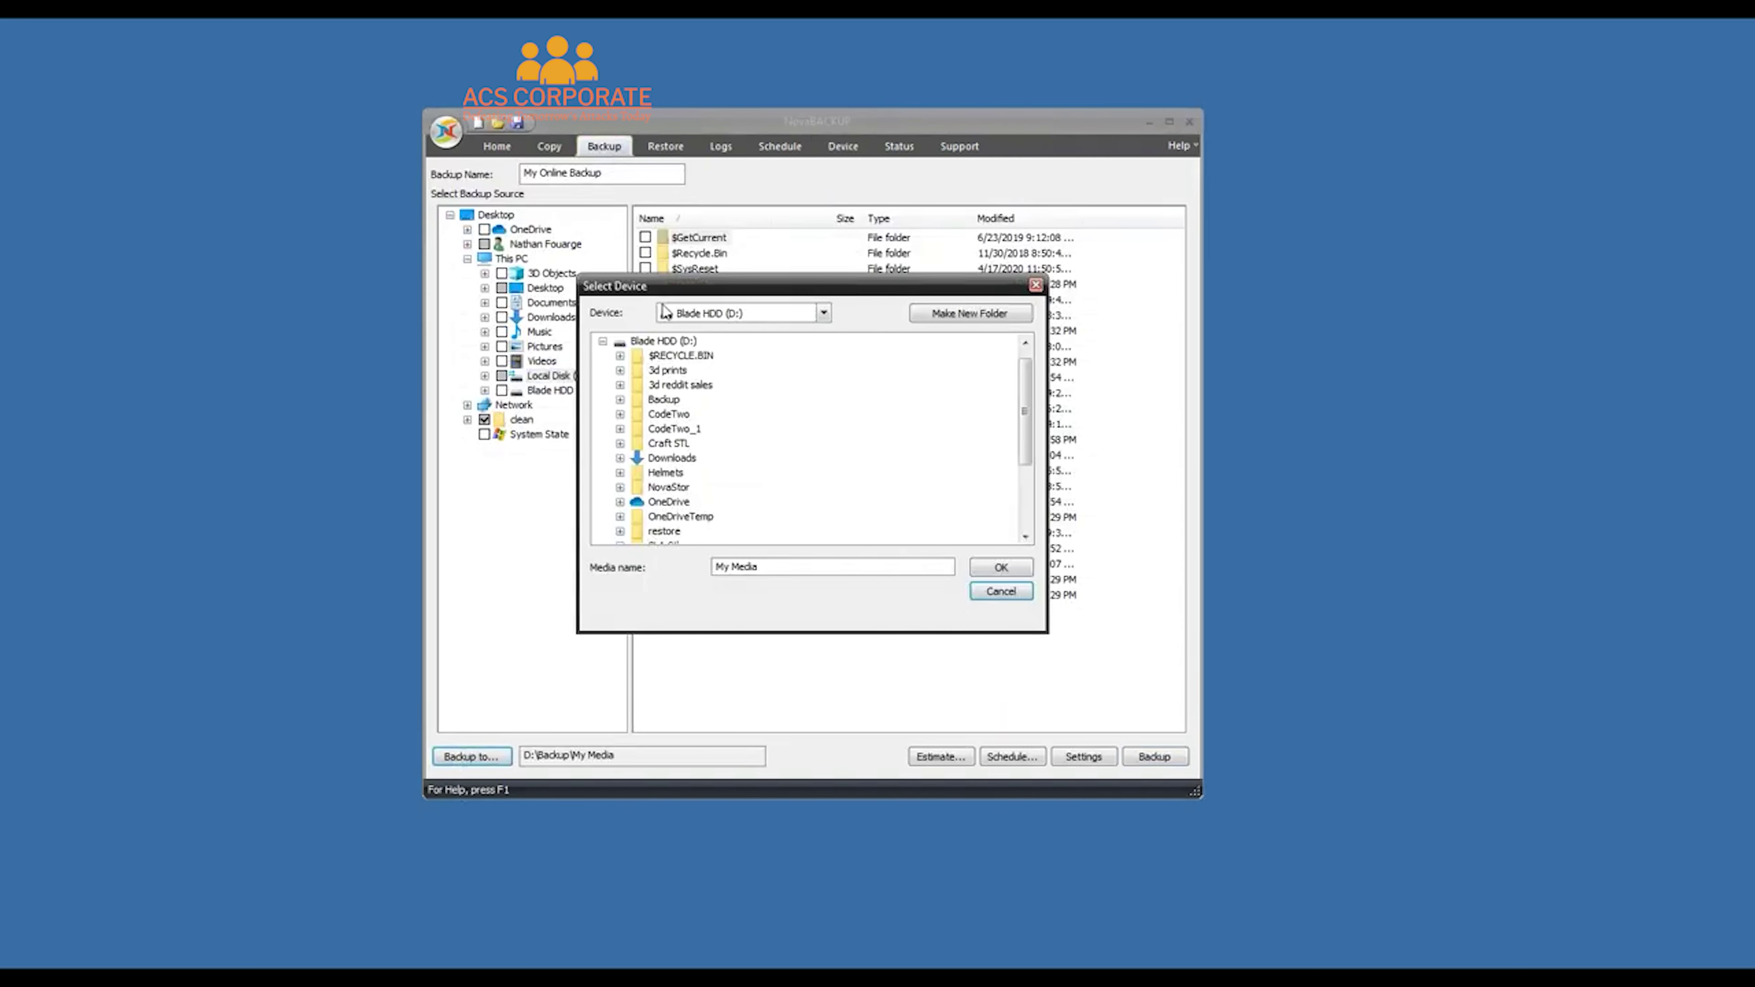
pyautogui.click(603, 341)
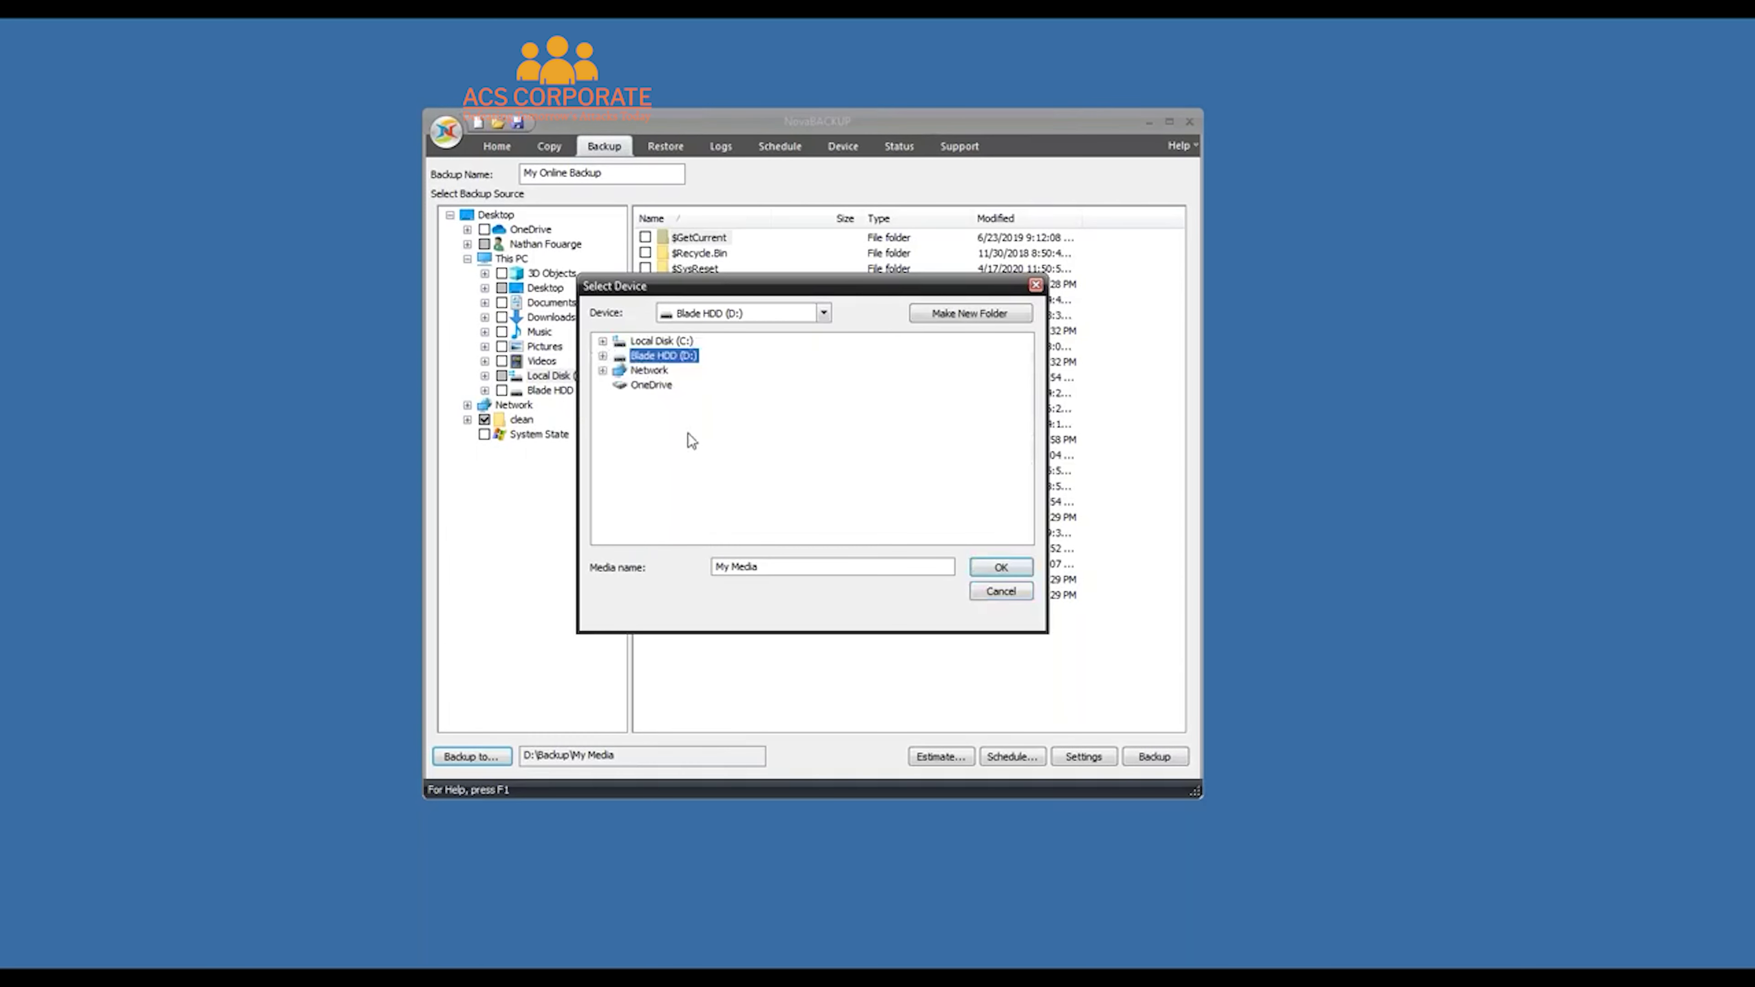
pyautogui.click(999, 592)
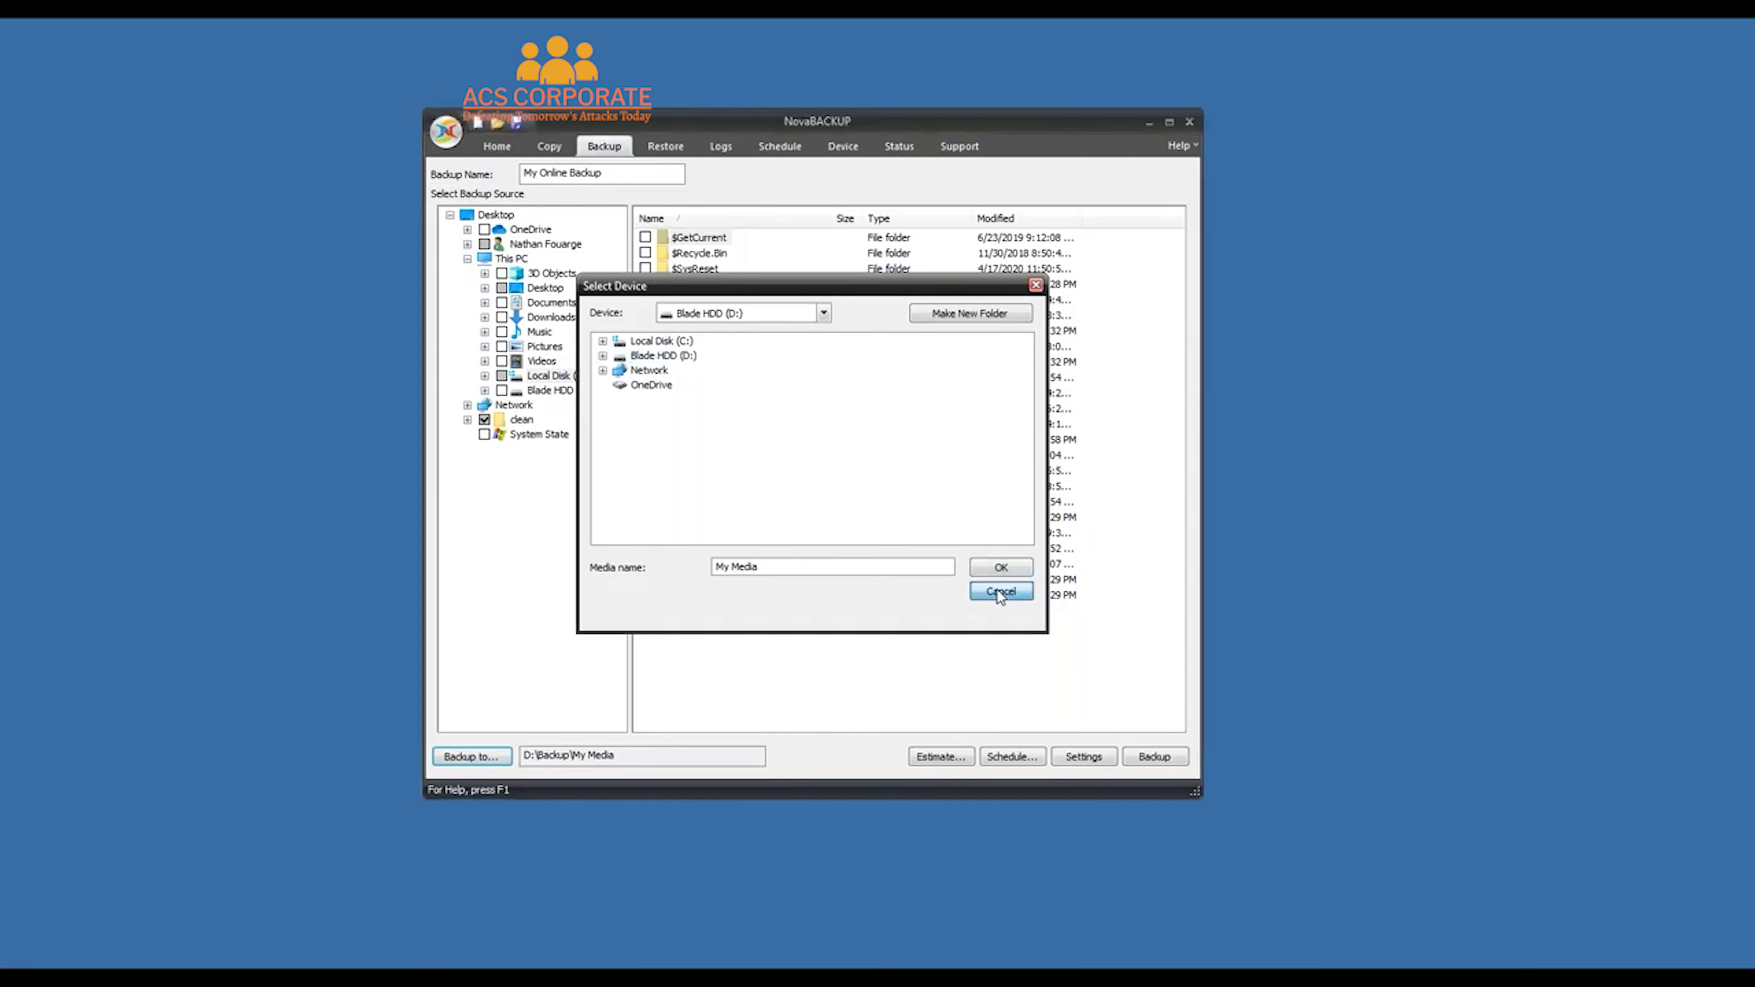
pyautogui.click(494, 148)
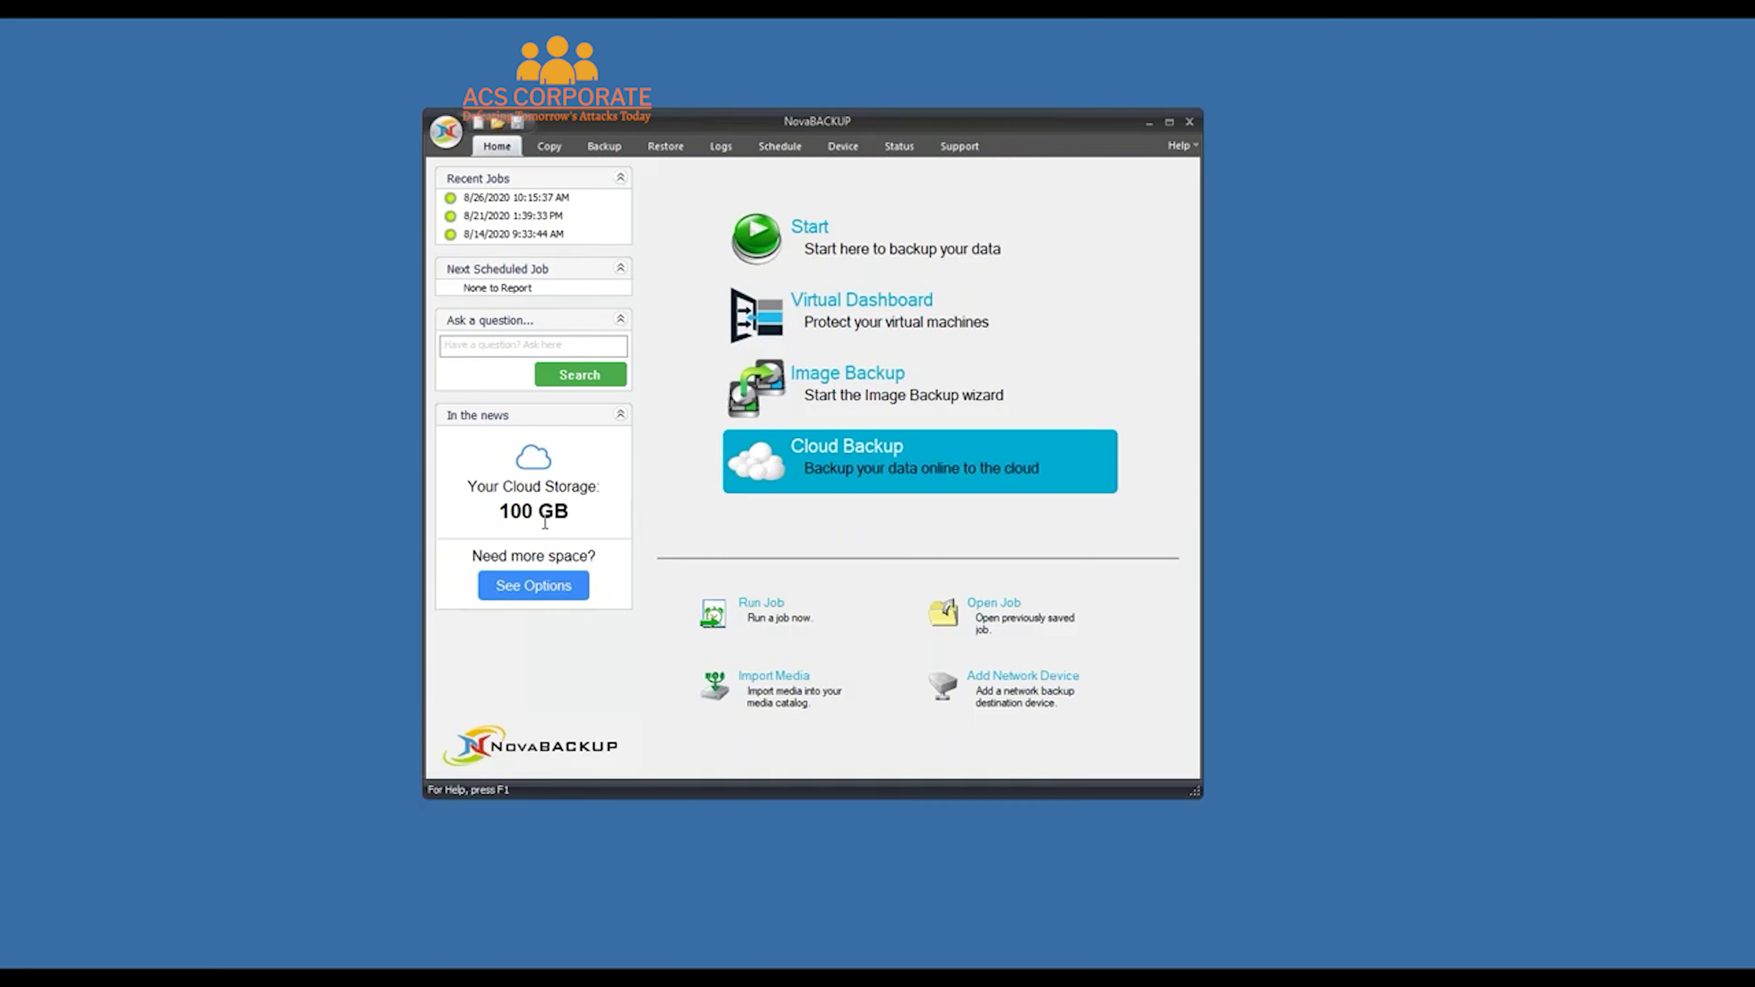
# Start a new Cloud Backup account registration and enter the user name and e-mail address
pyautogui.click(874, 471)
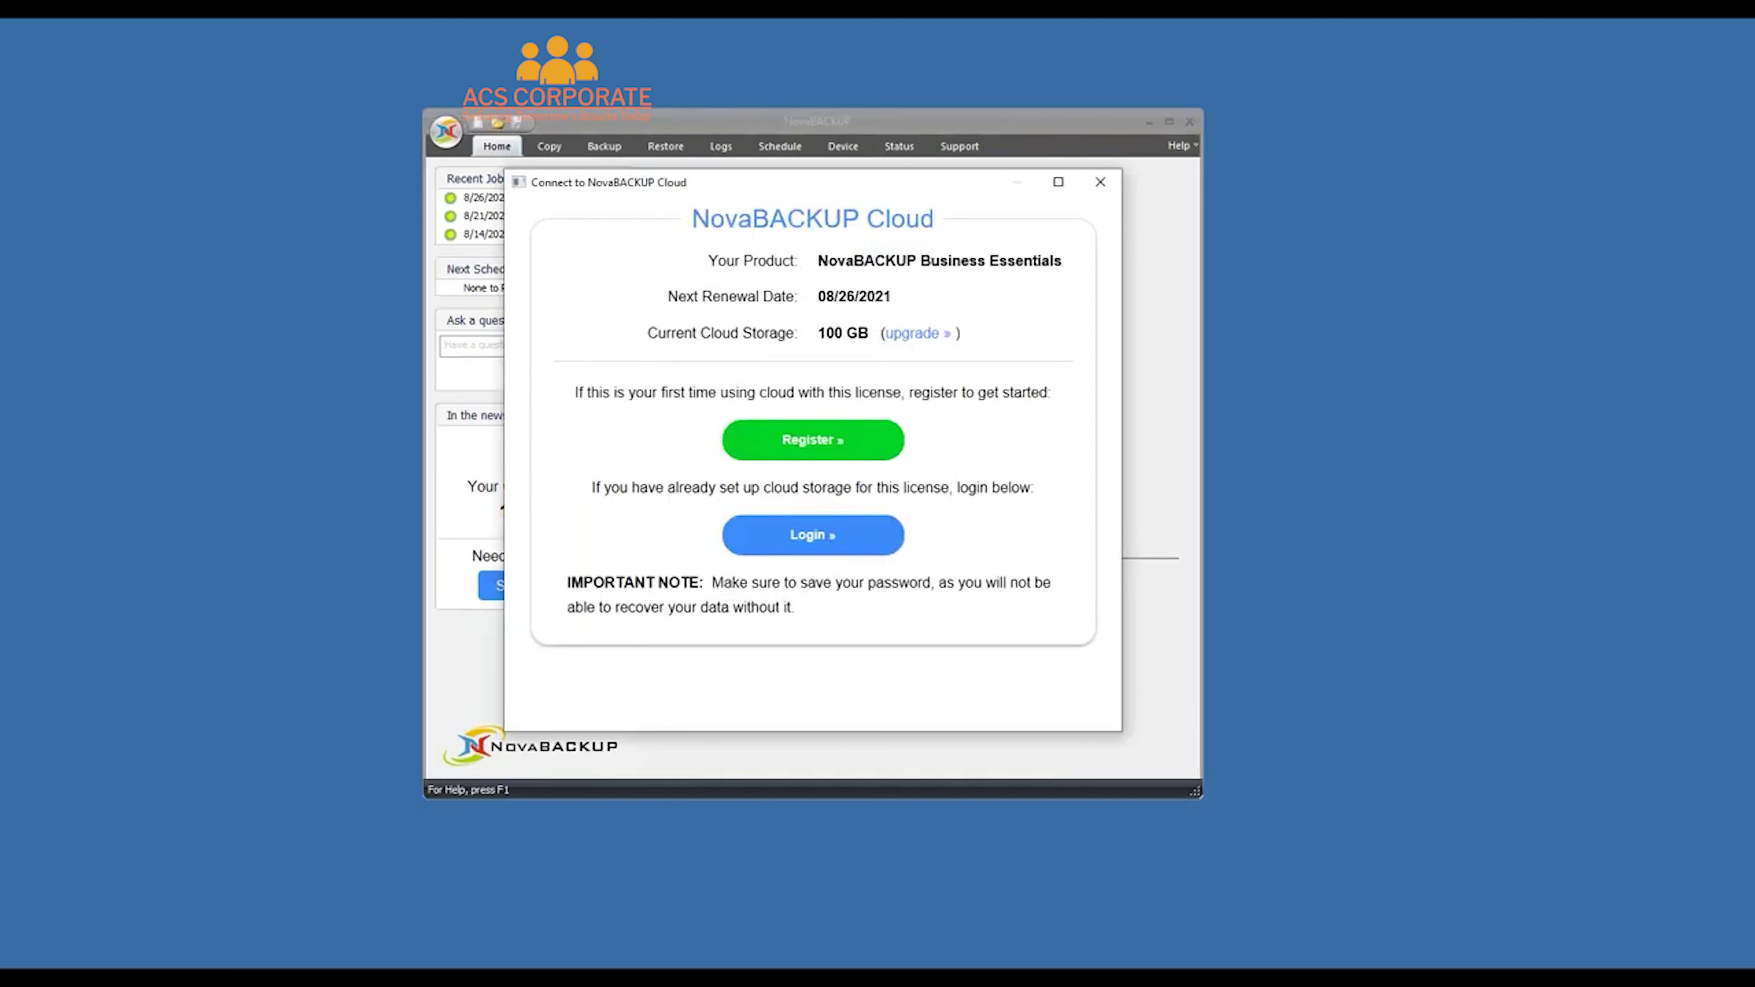
pyautogui.click(838, 442)
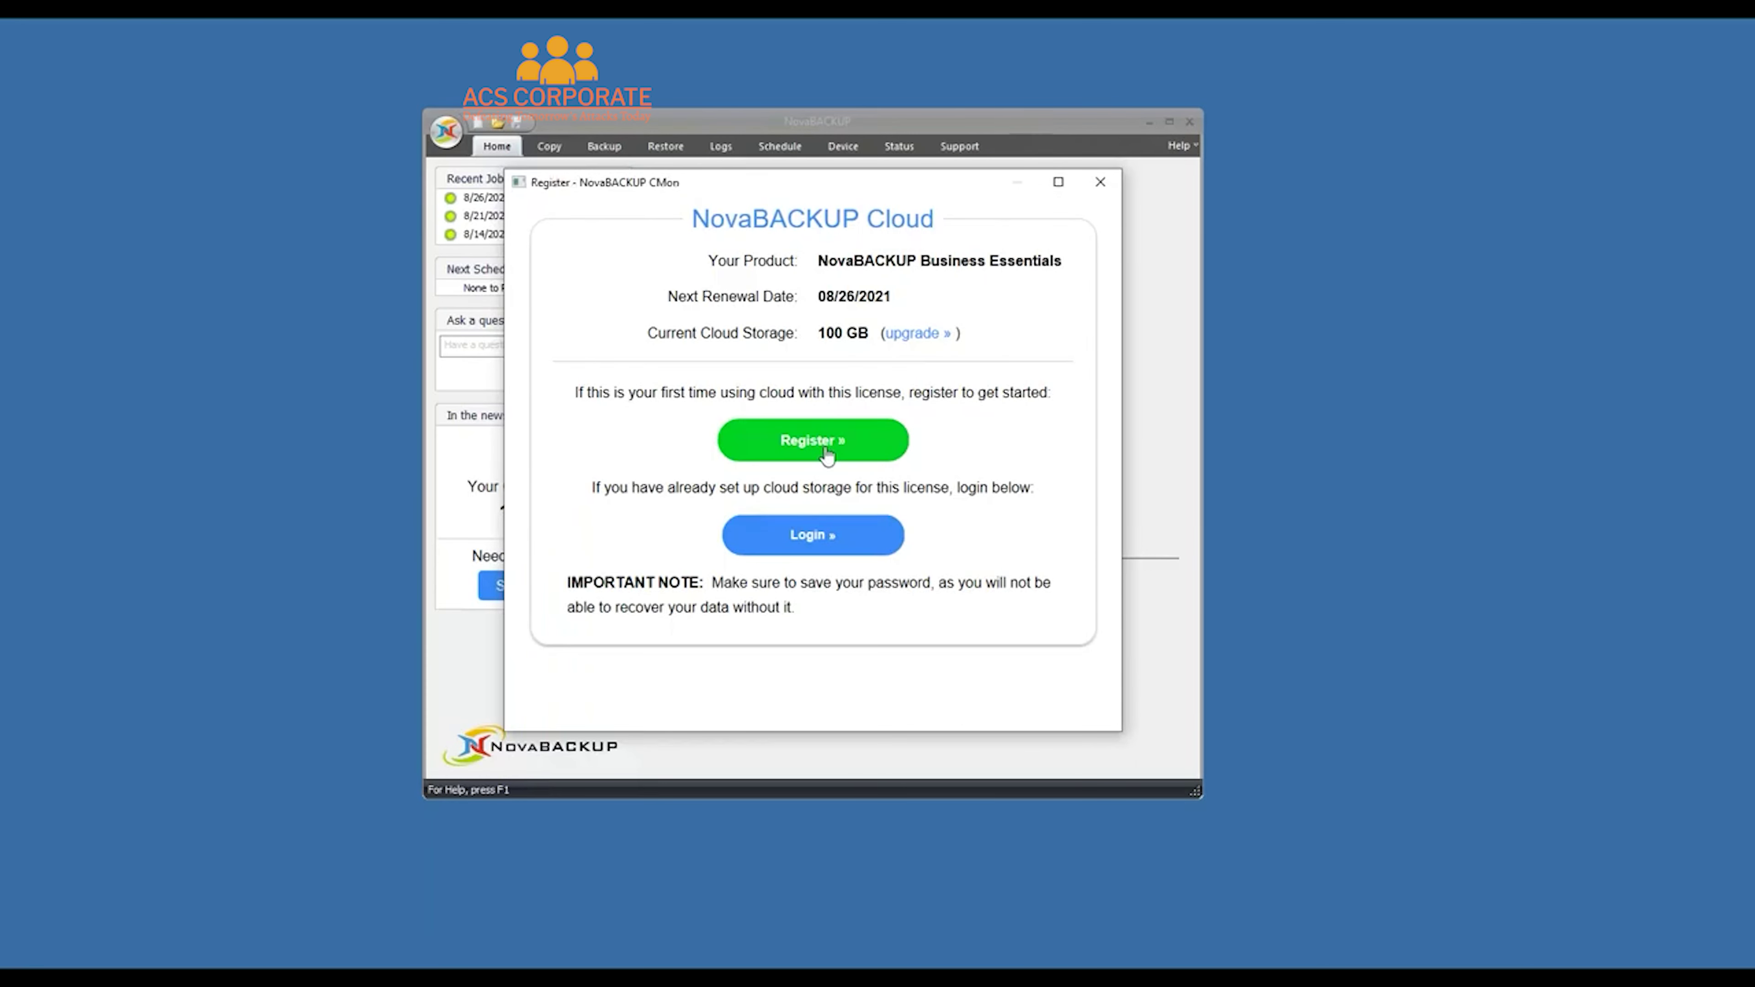
pyautogui.write('test-w')
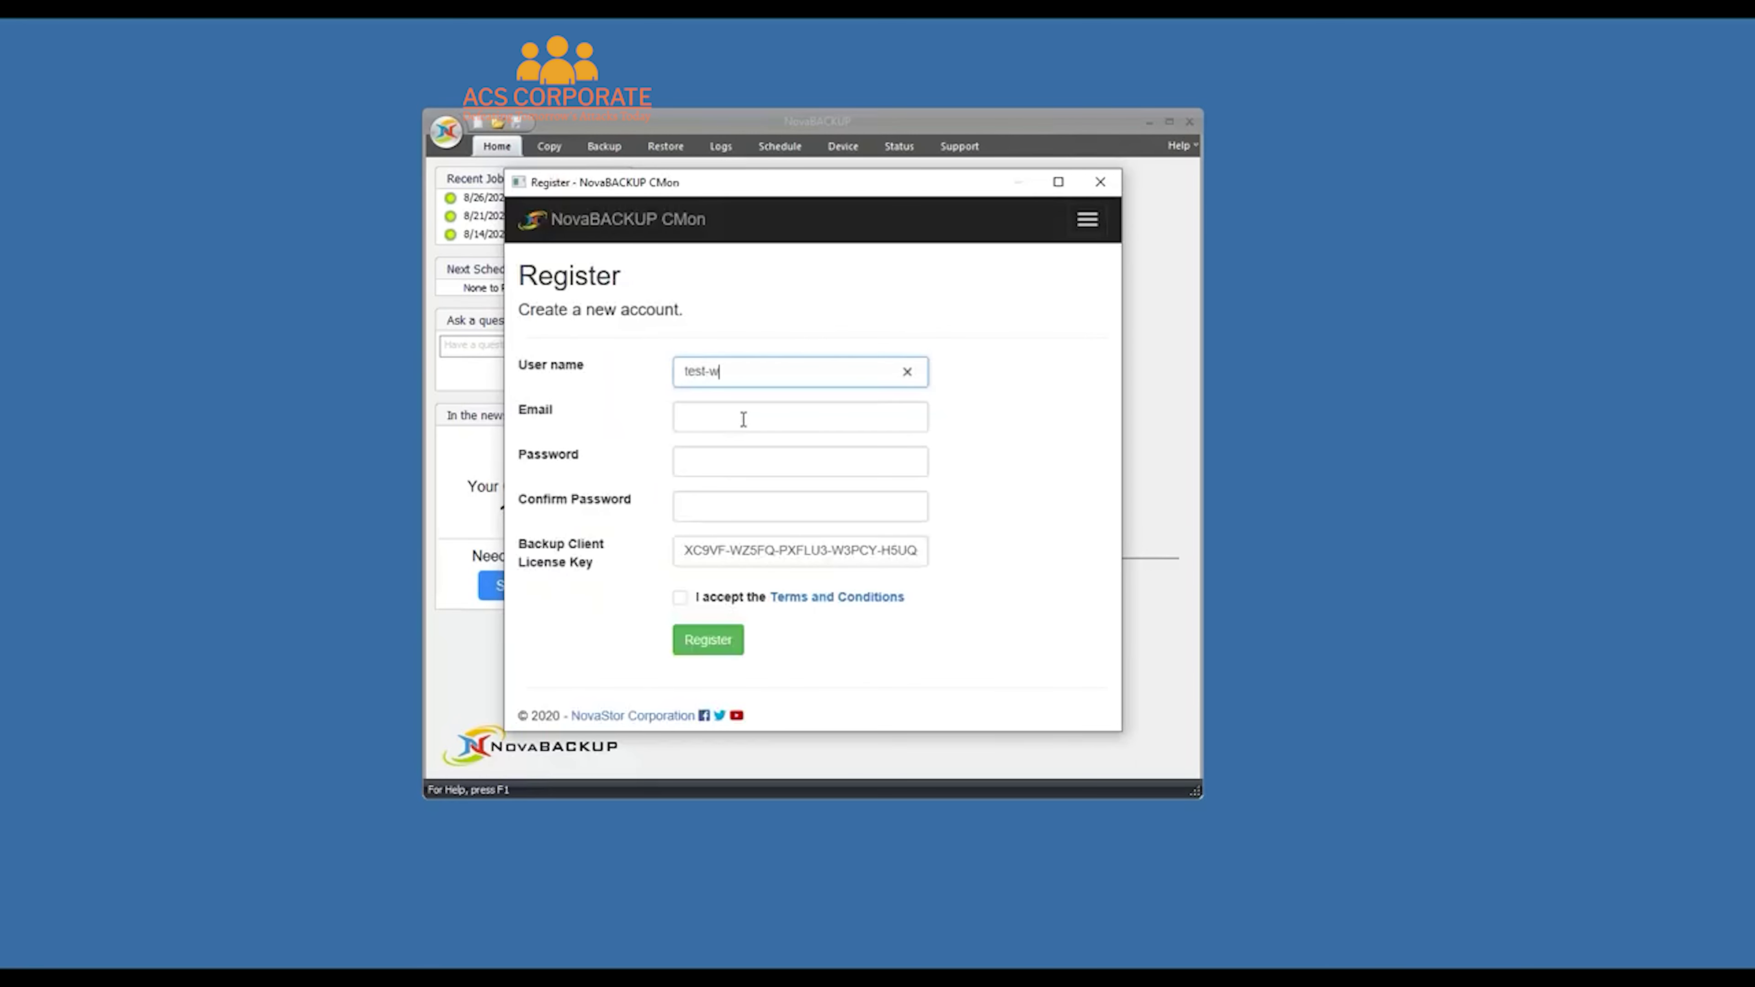
pyautogui.write('ebinar0826')
pyautogui.click(744, 419)
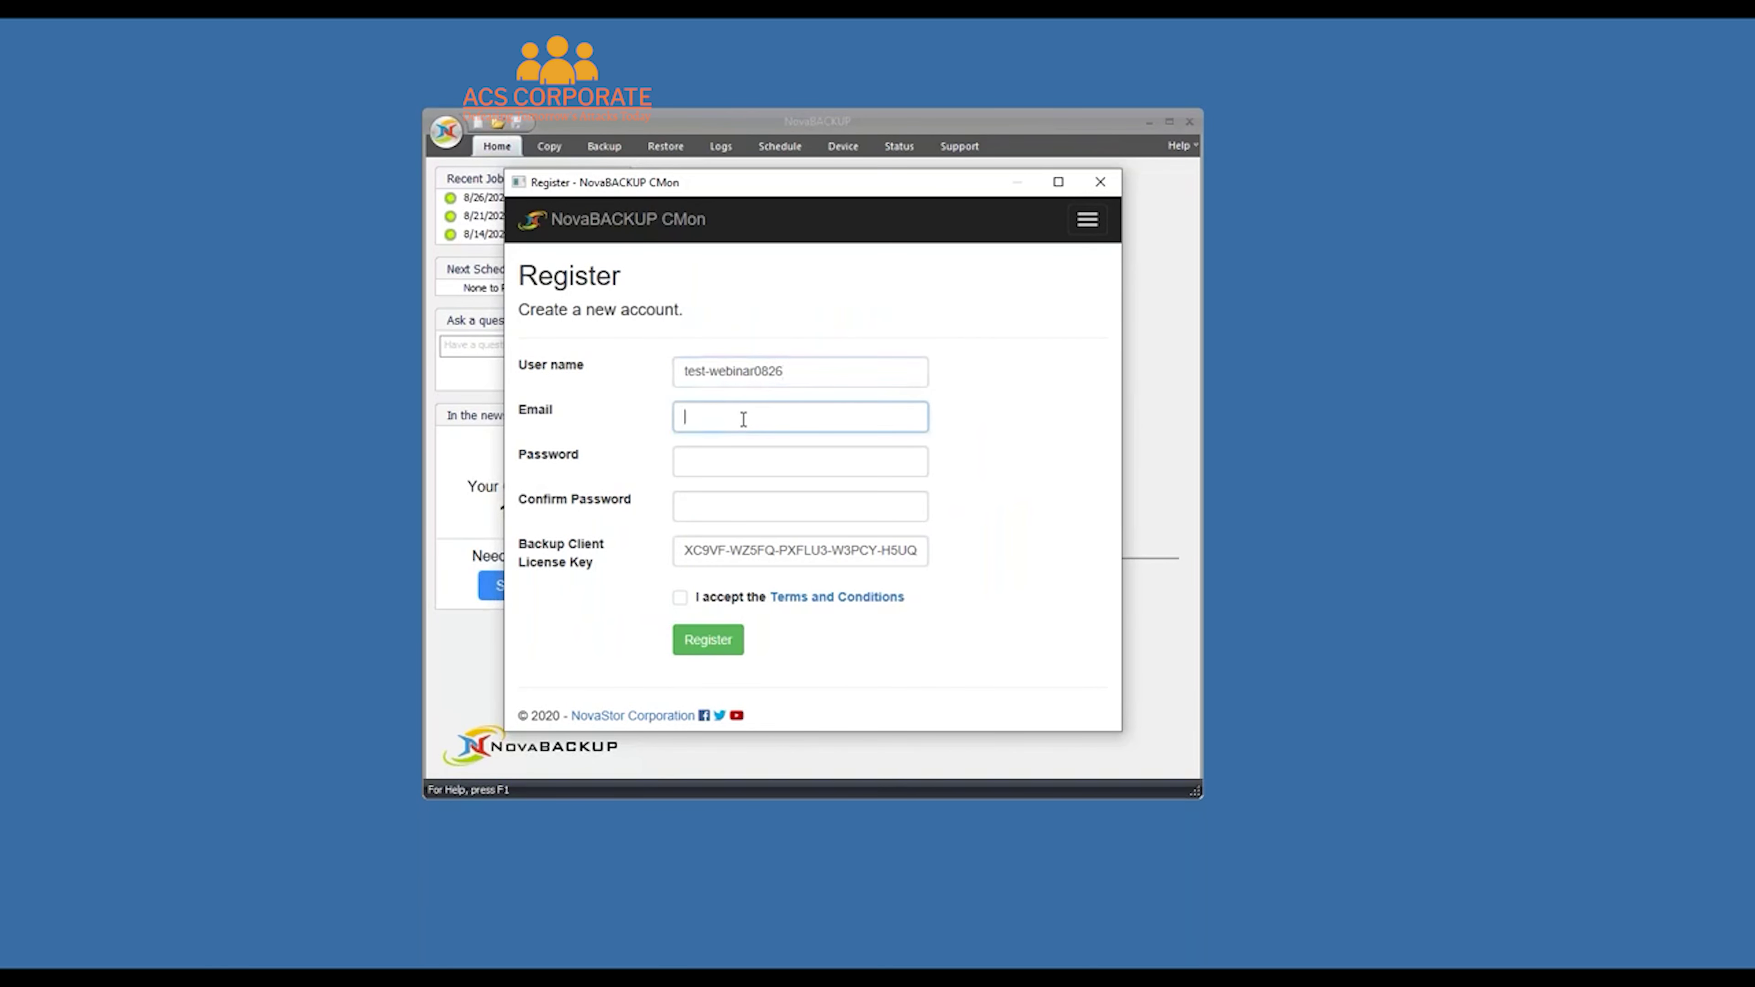
# Enter and confirm the account password, accept the terms, and submit the registration
pyautogui.press('Tab')
pyautogui.write('*******')
pyautogui.press('Tab')
pyautogui.write('**')
pyautogui.press('BackSpace')
pyautogui.press('BackSpace')
pyautogui.write('*******')
pyautogui.hotkey('shift', 'Tab')
pyautogui.write('*******')
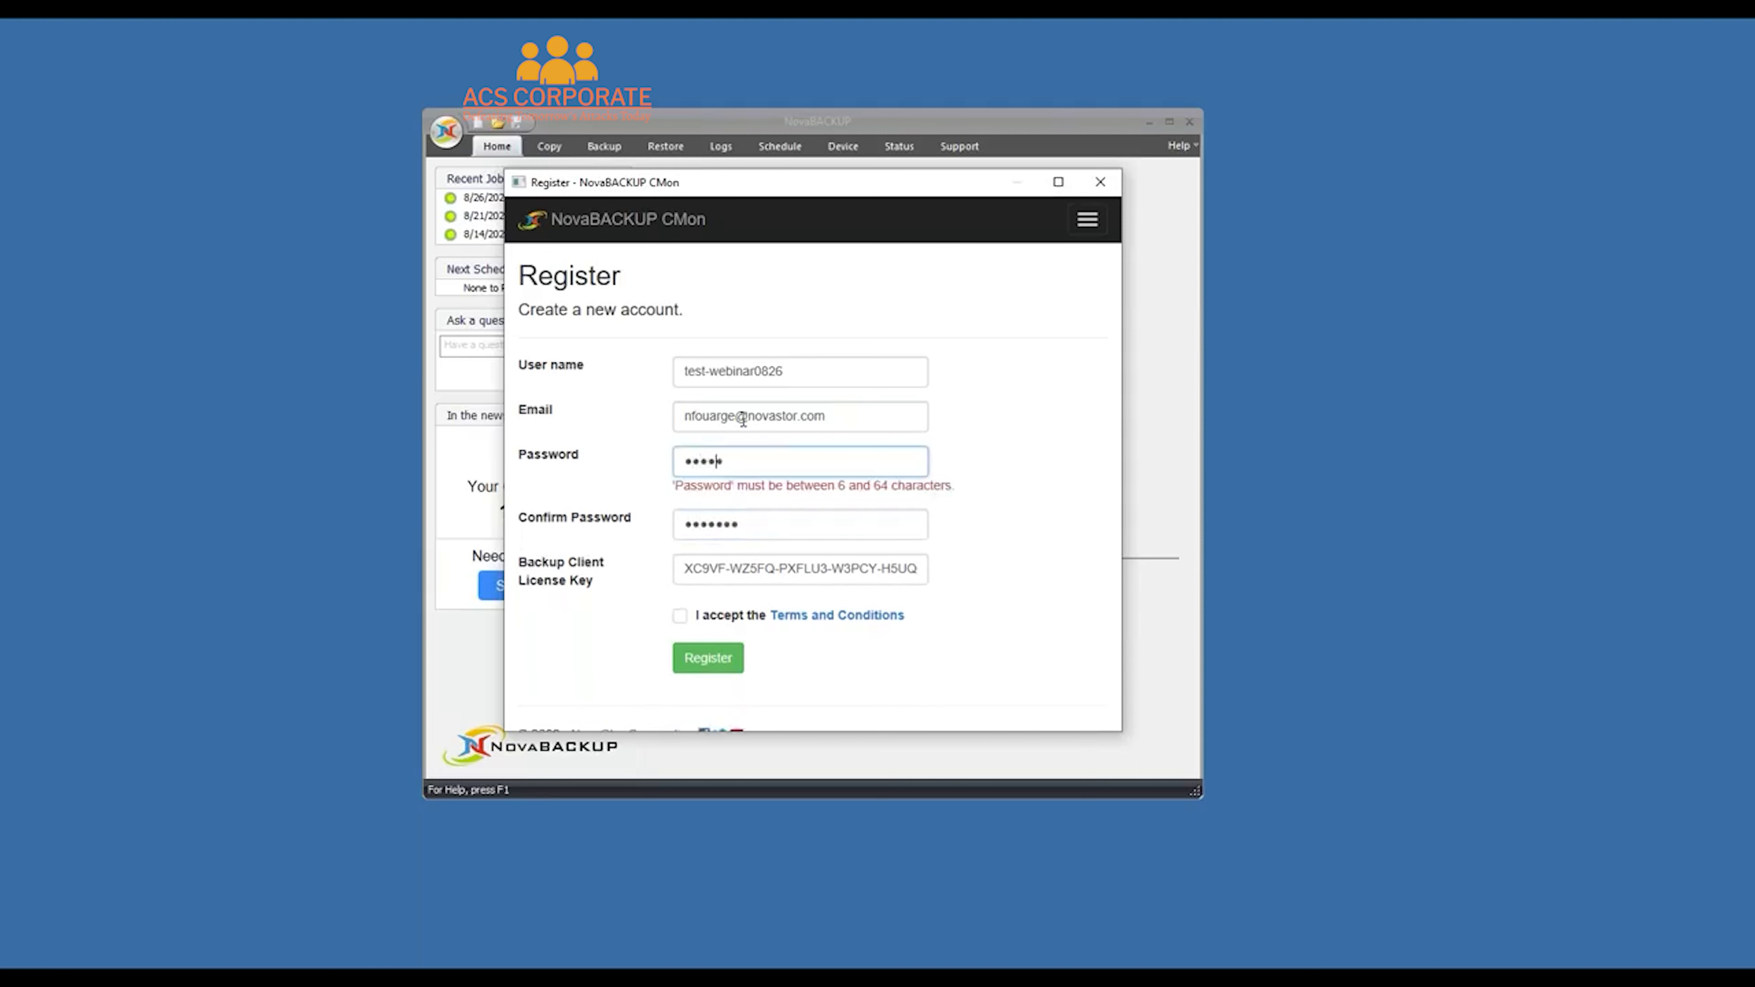
pyautogui.click(681, 598)
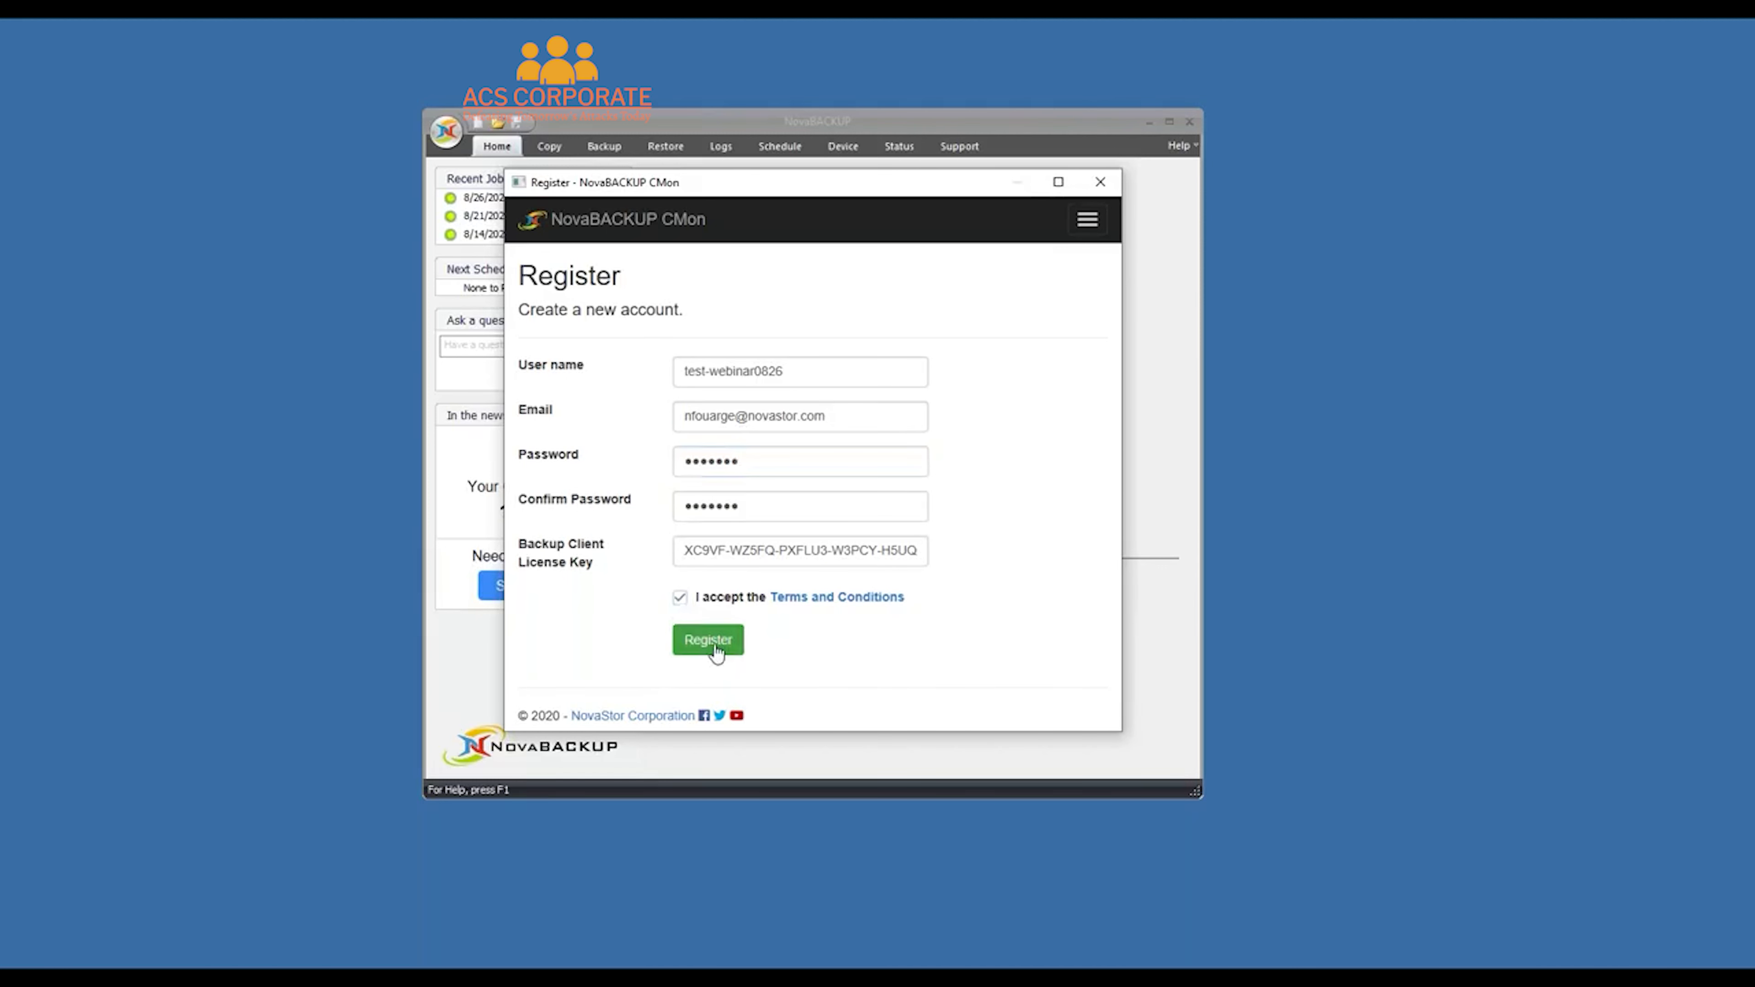
pyautogui.click(711, 641)
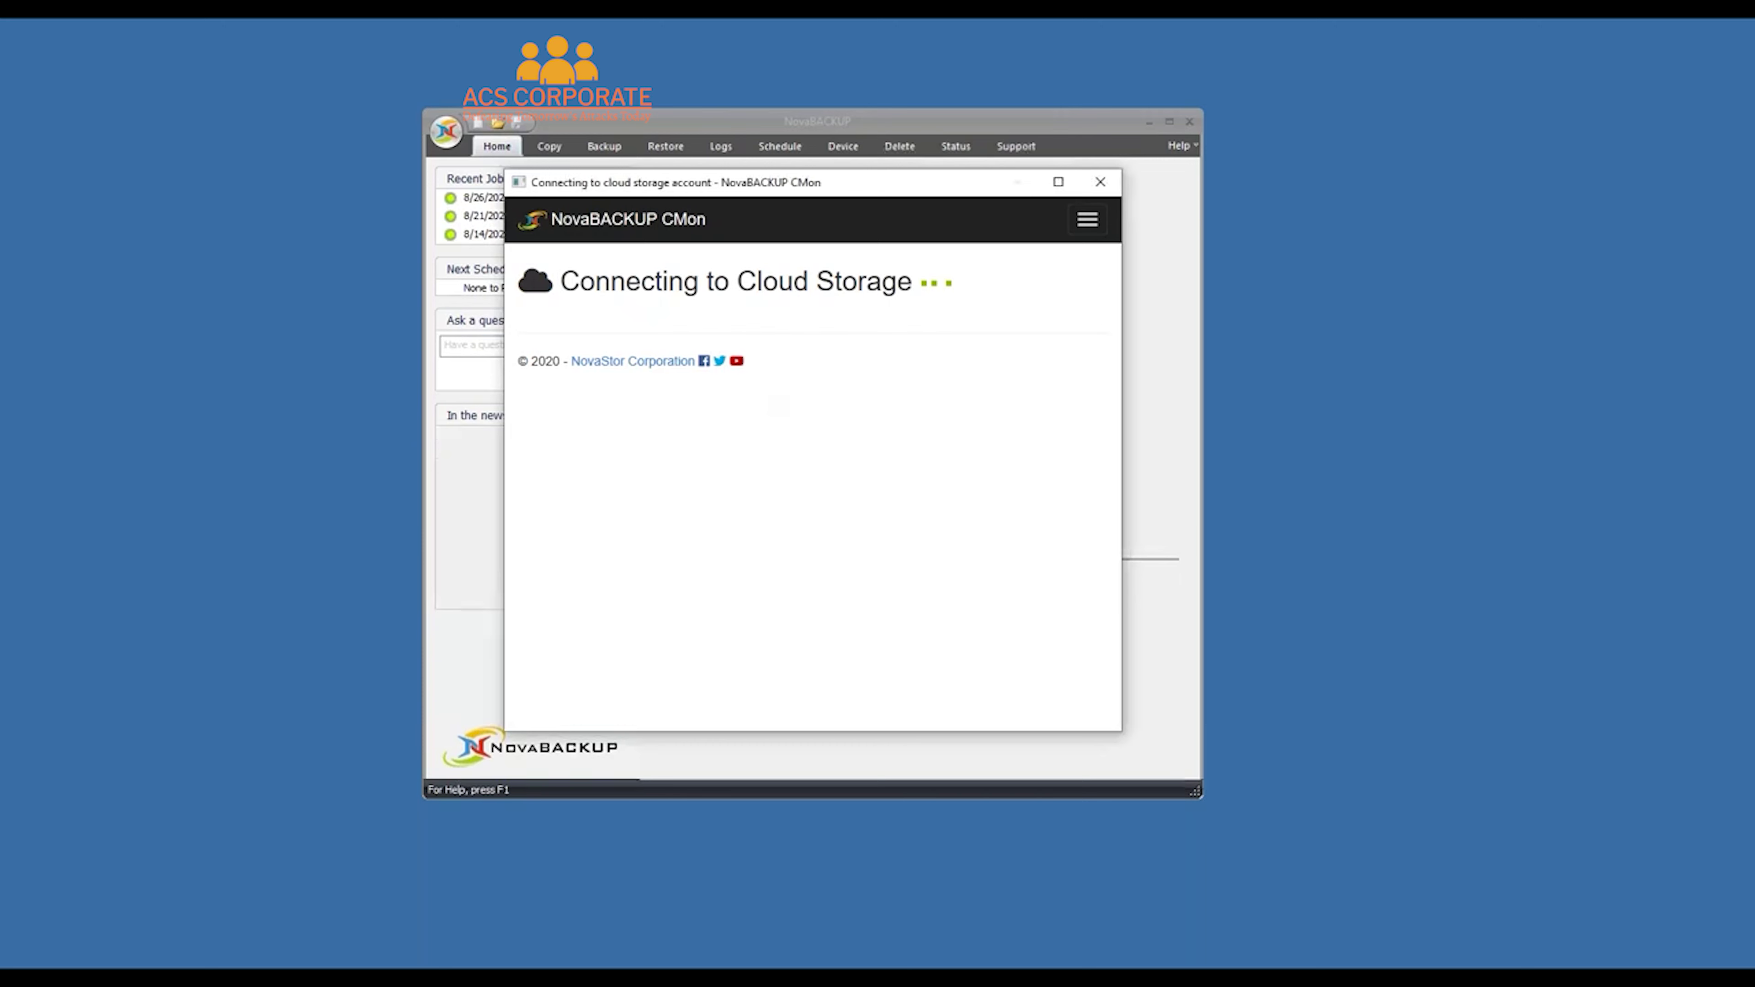
# Acknowledge the added cloud device and answer No to the Confirm prompt
pyautogui.click(855, 517)
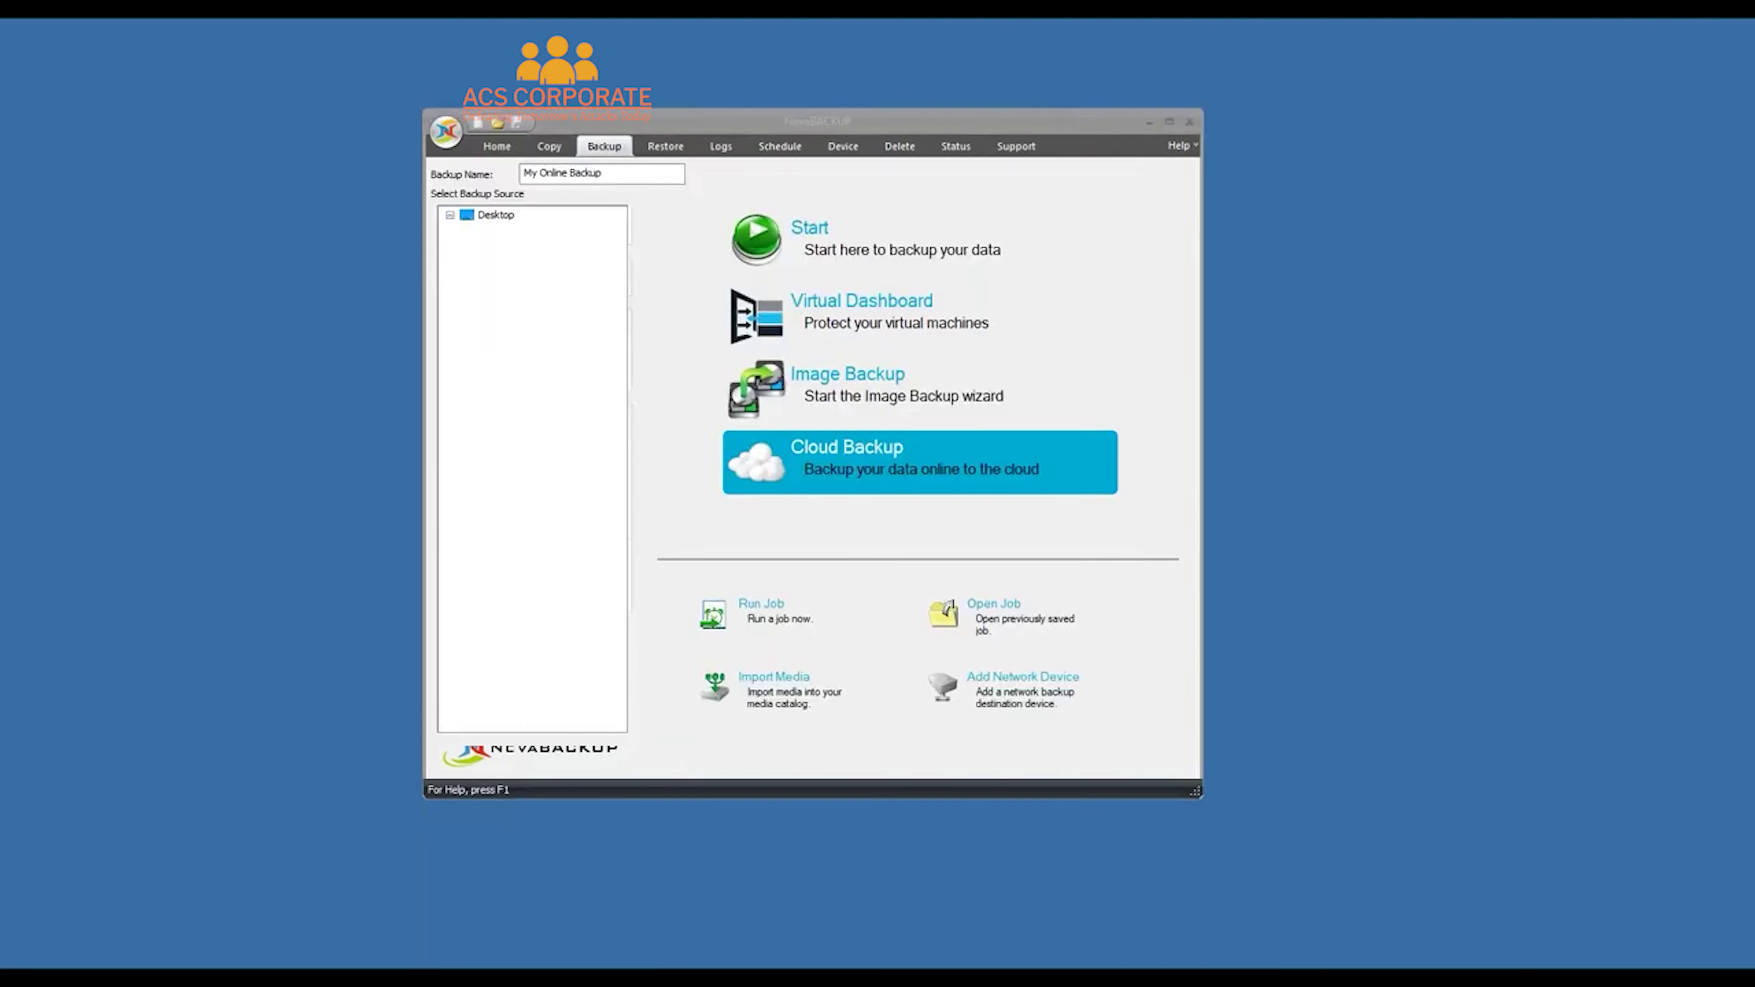
pyautogui.click(857, 502)
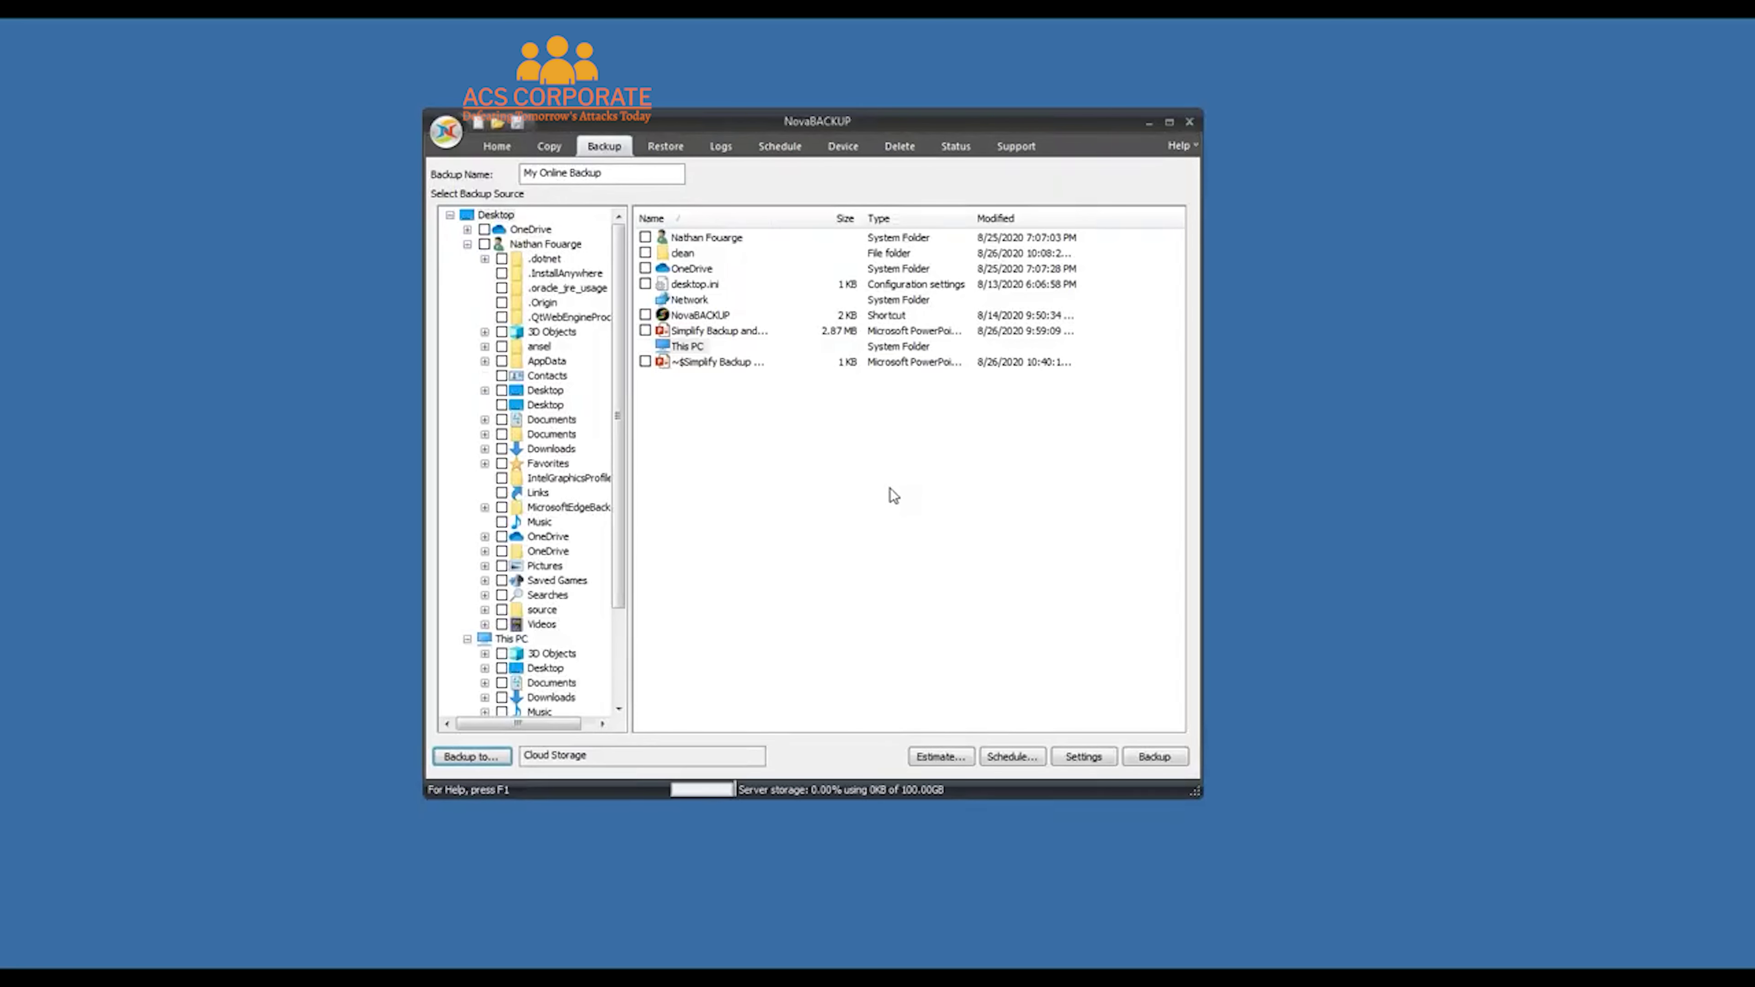
pyautogui.click(467, 244)
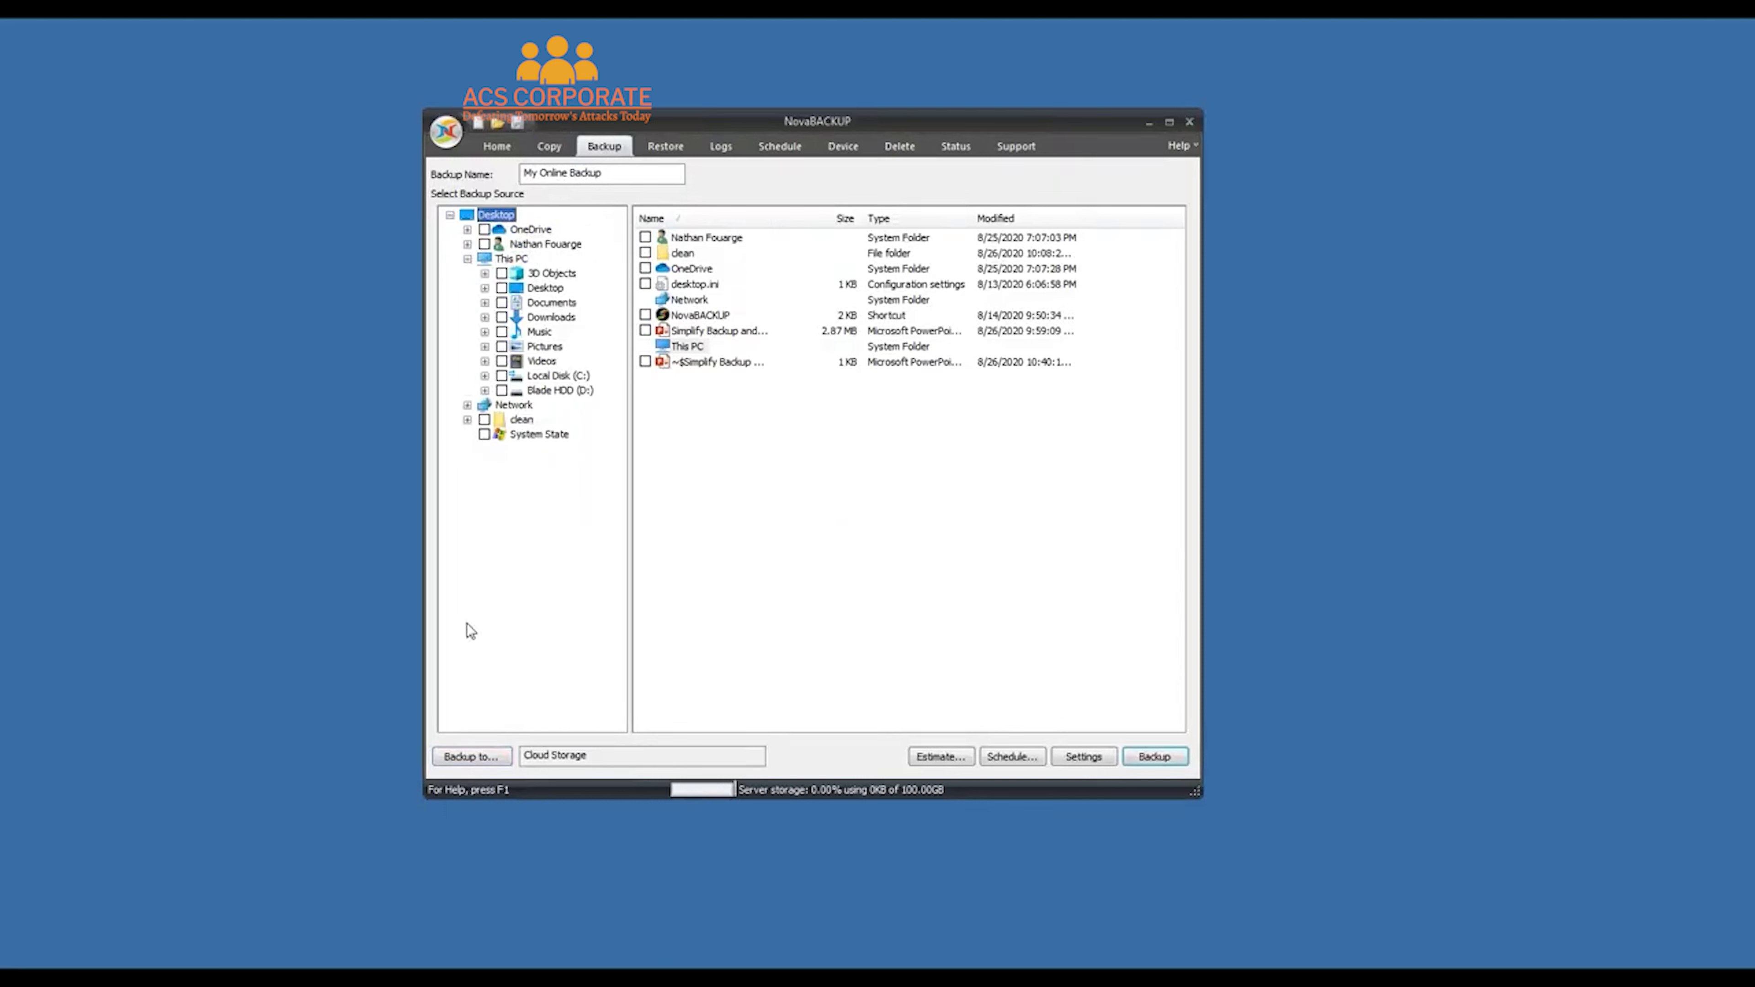
# Set the backup destination to Cloud Storage, include the clean folder, and return to Home
pyautogui.click(483, 759)
pyautogui.click(663, 386)
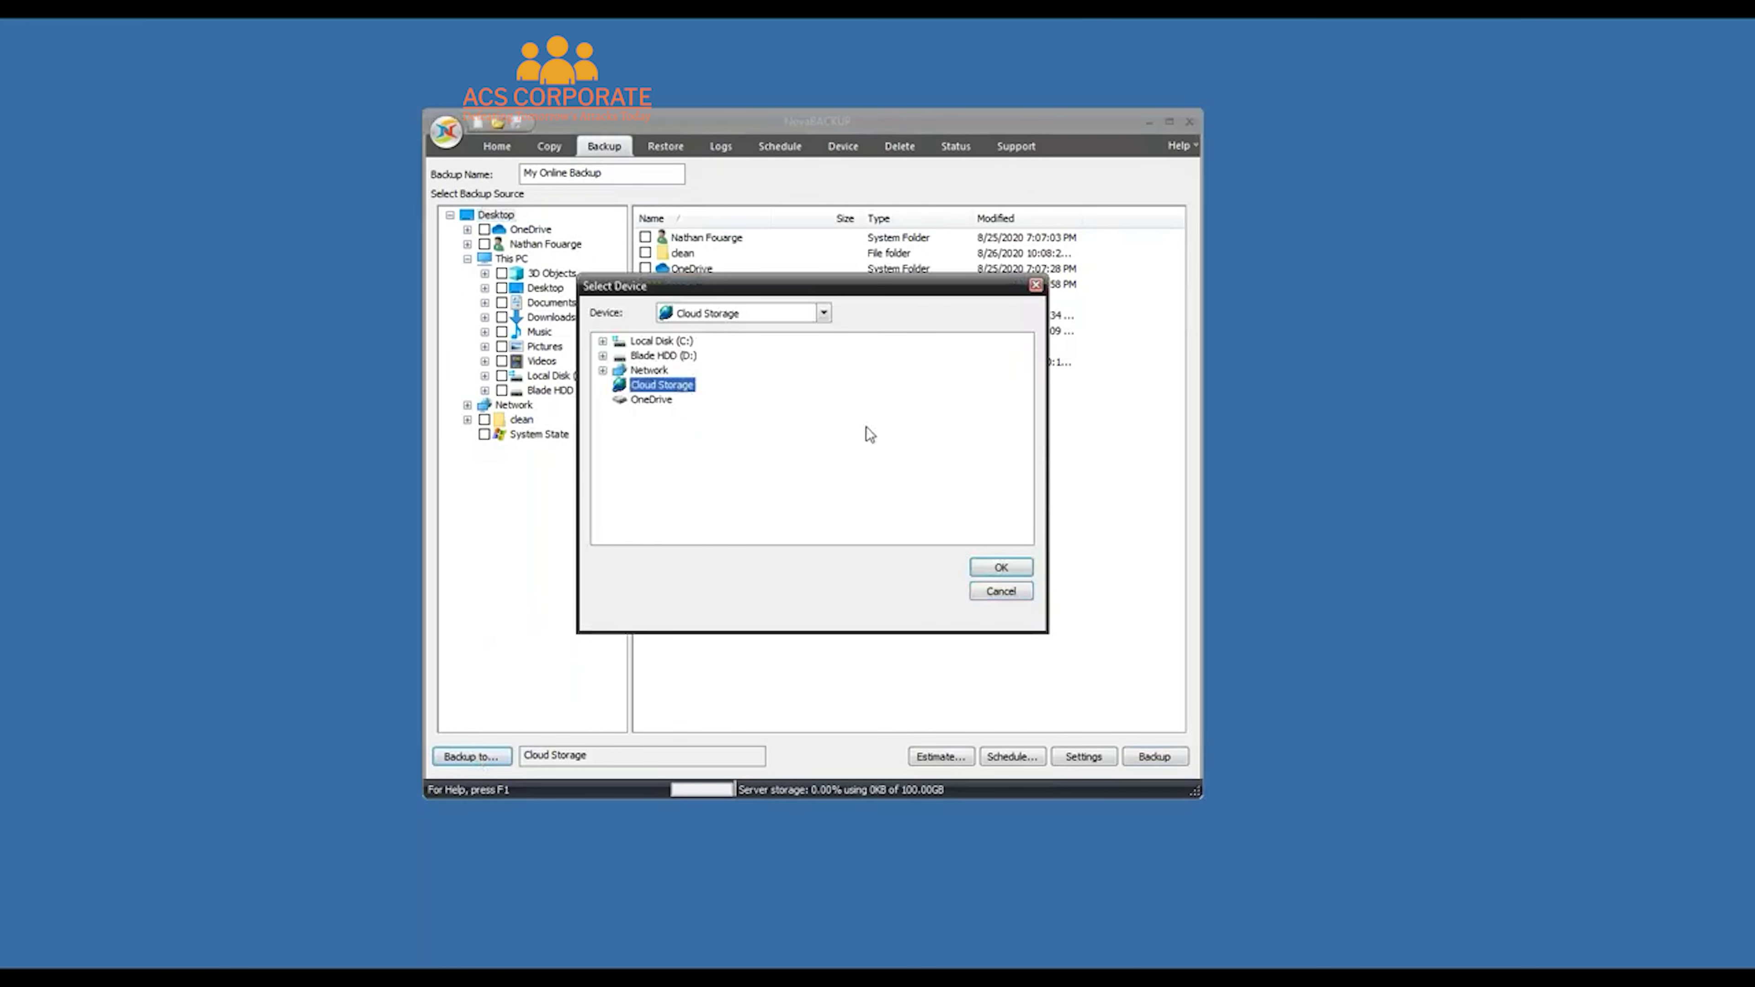
pyautogui.click(995, 566)
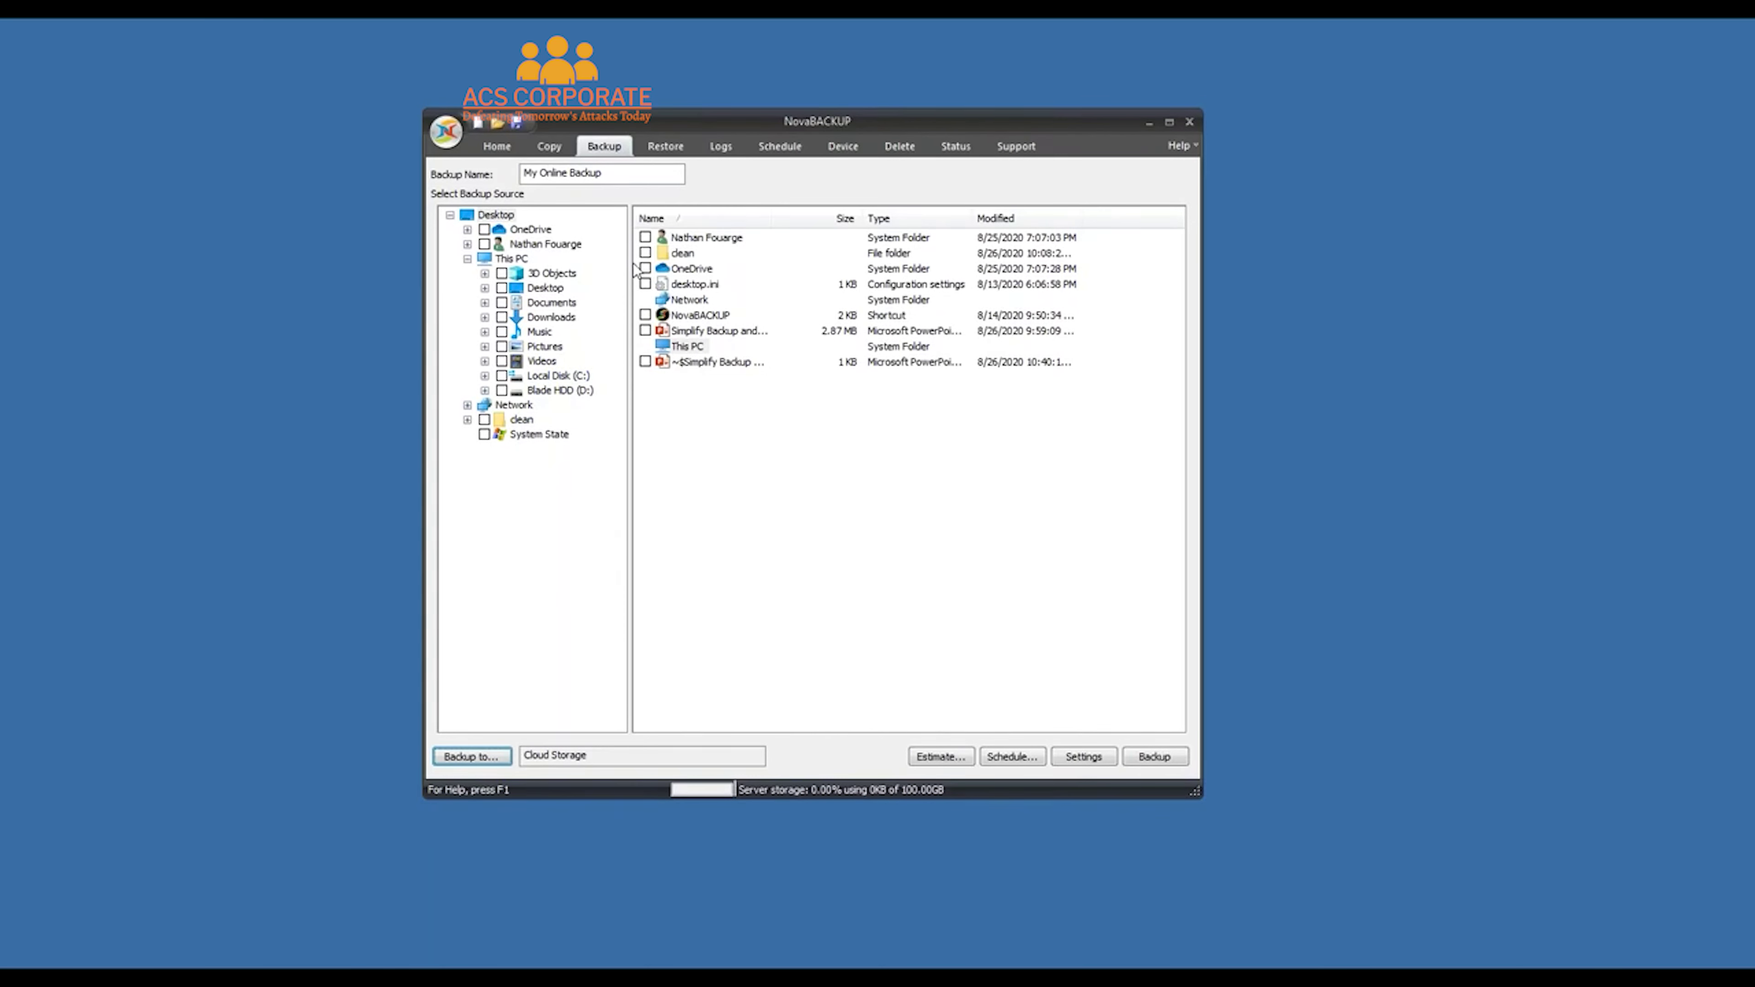
pyautogui.click(645, 253)
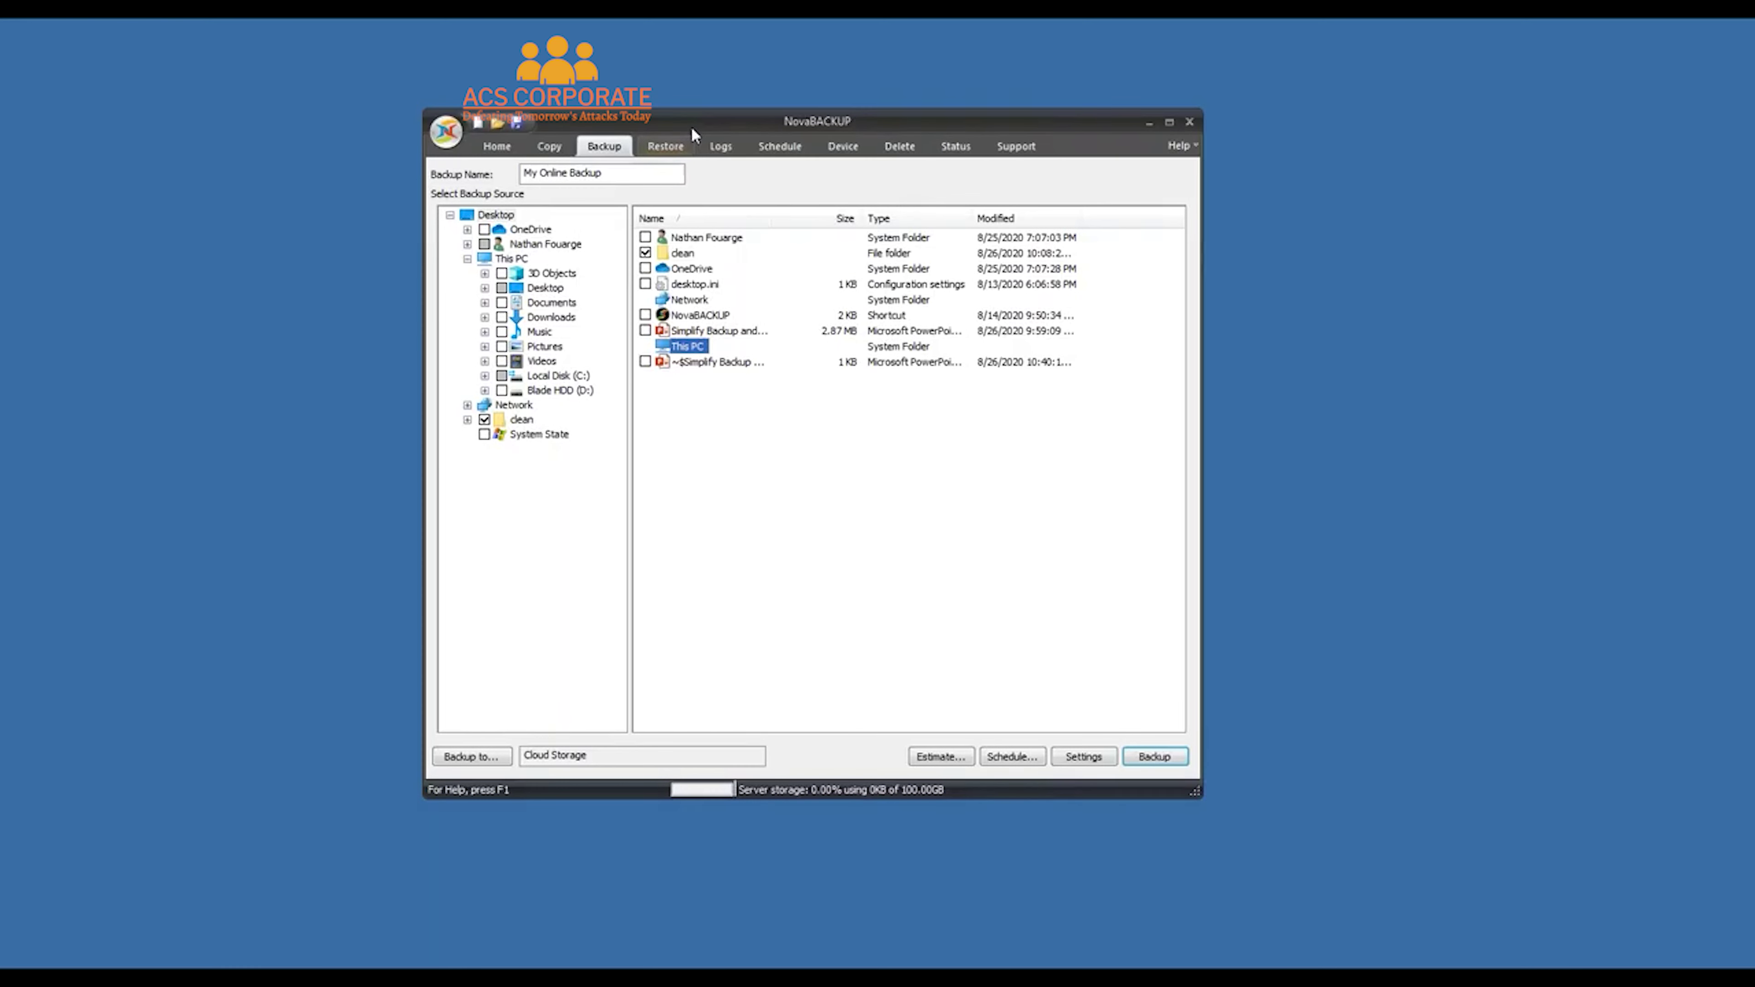
pyautogui.click(494, 146)
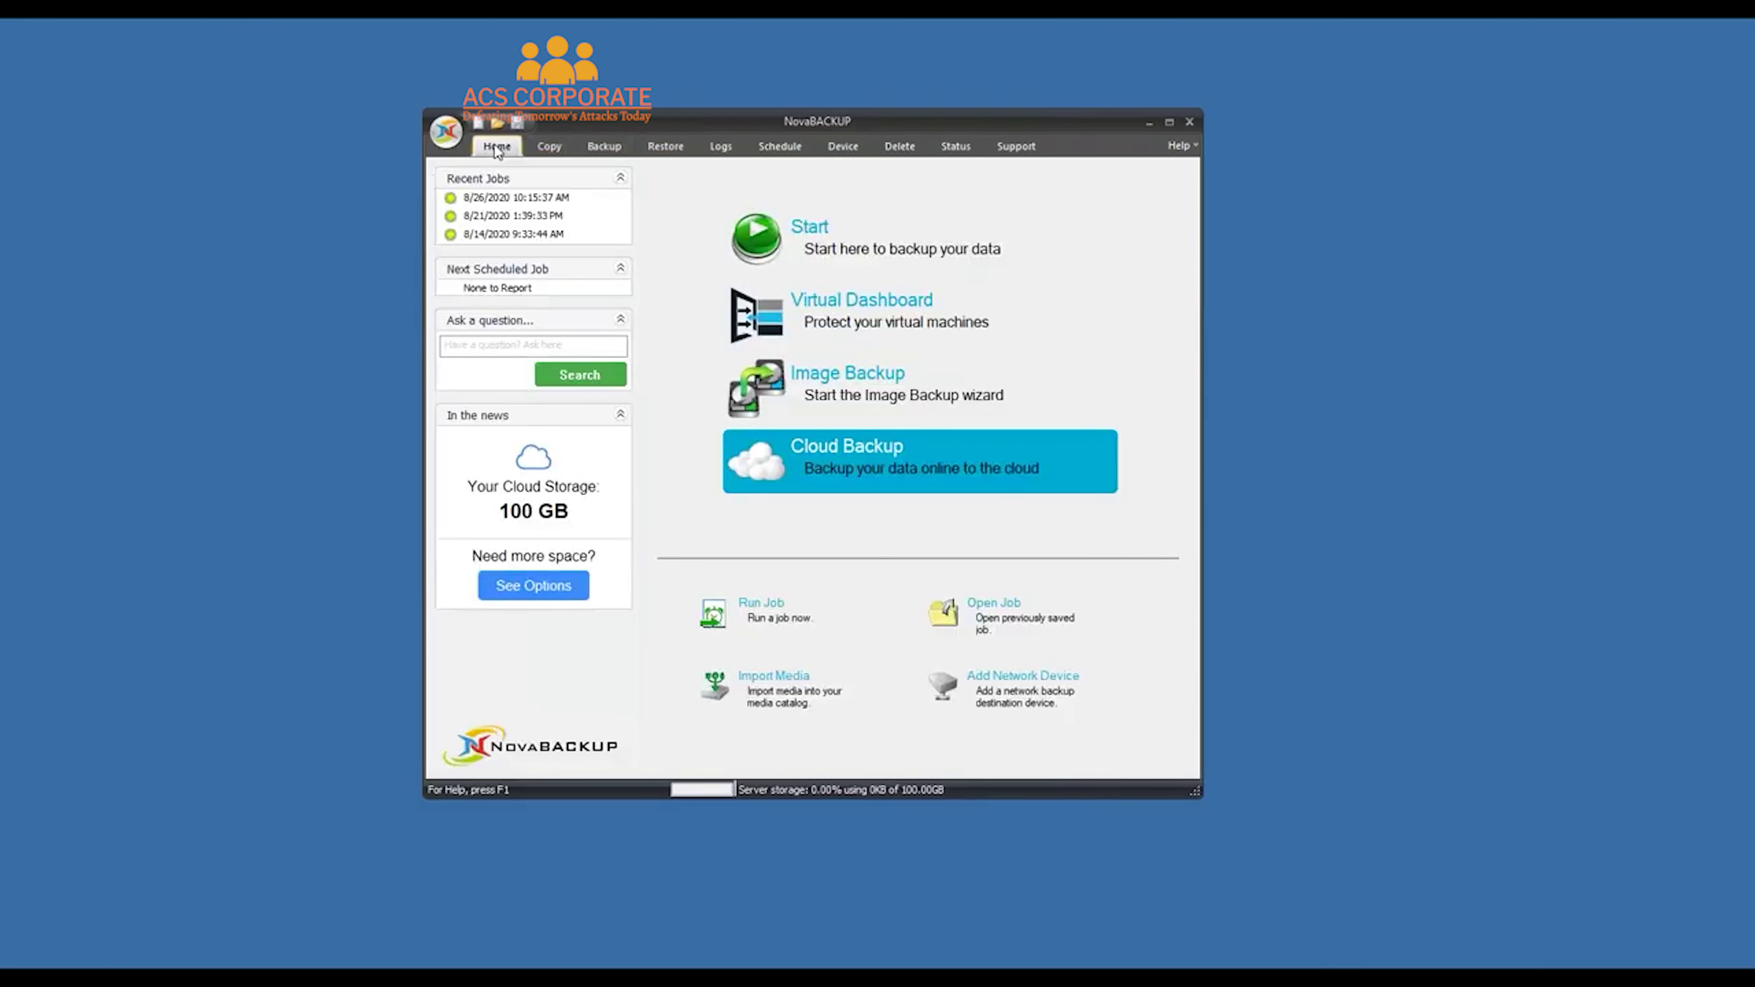
# Start an Image Backup as a Microsoft Virtual Drive (VHDX) covering all of Disk 1 (Samsung SSD 970 EVO)
pyautogui.click(948, 388)
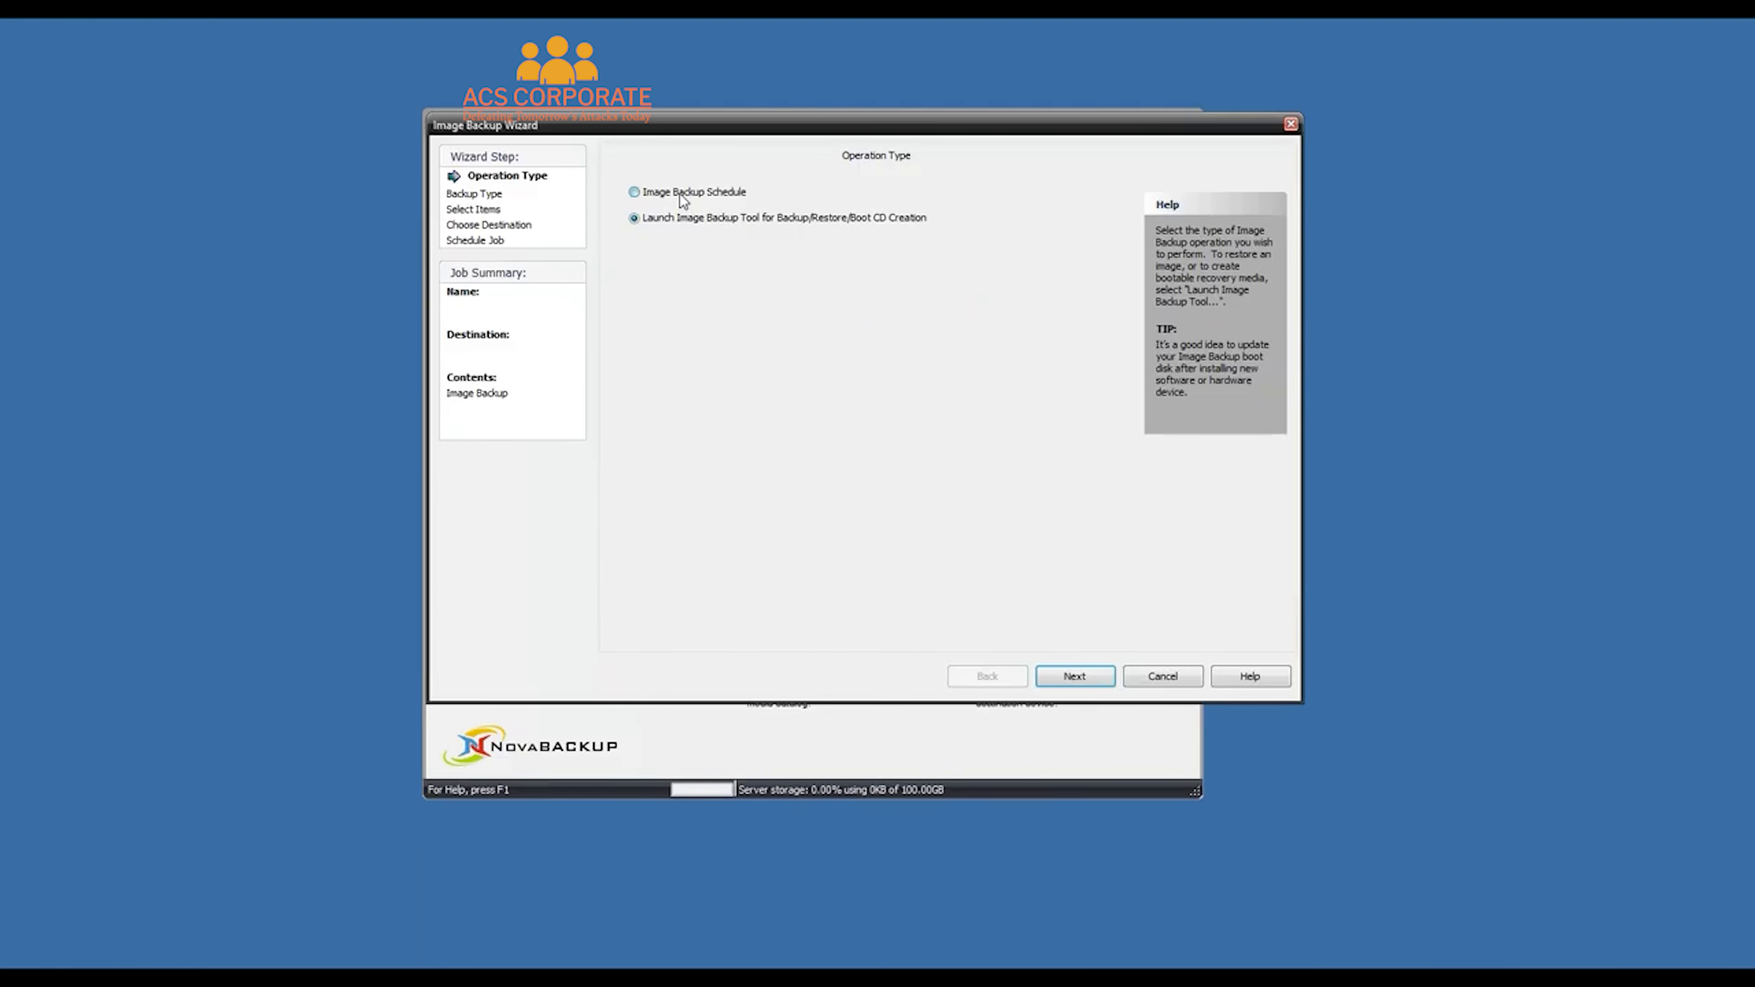
pyautogui.click(1094, 686)
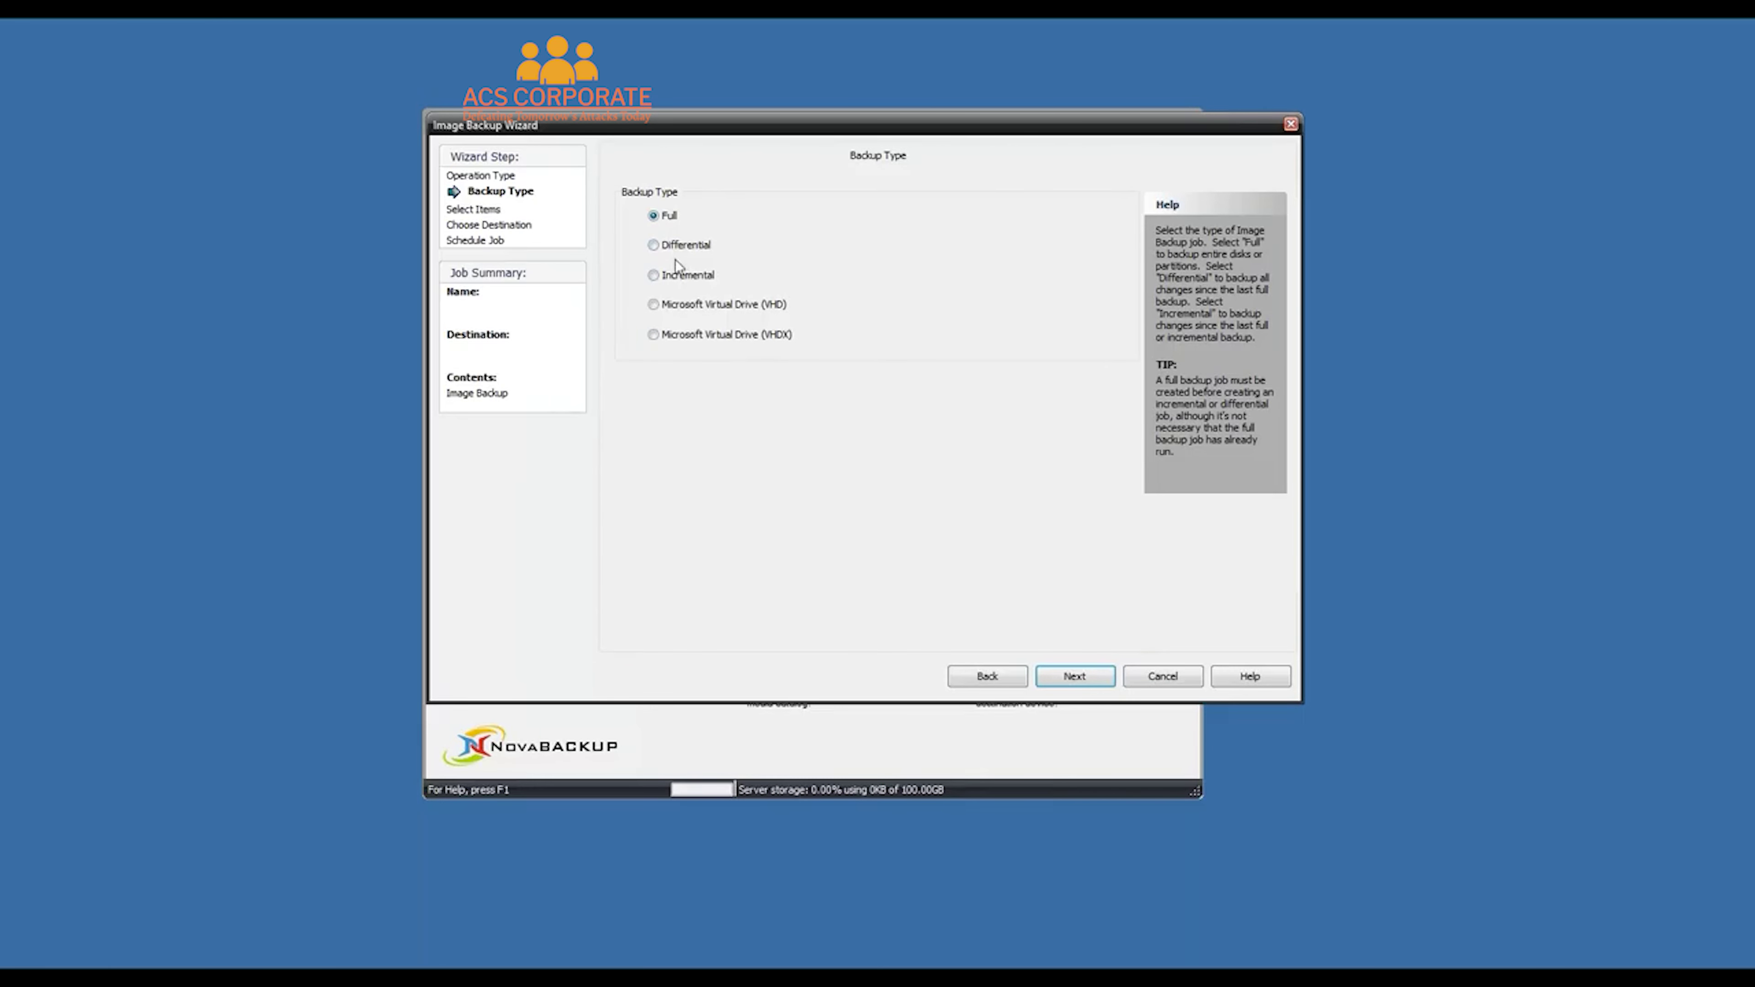
pyautogui.click(691, 335)
pyautogui.click(1075, 676)
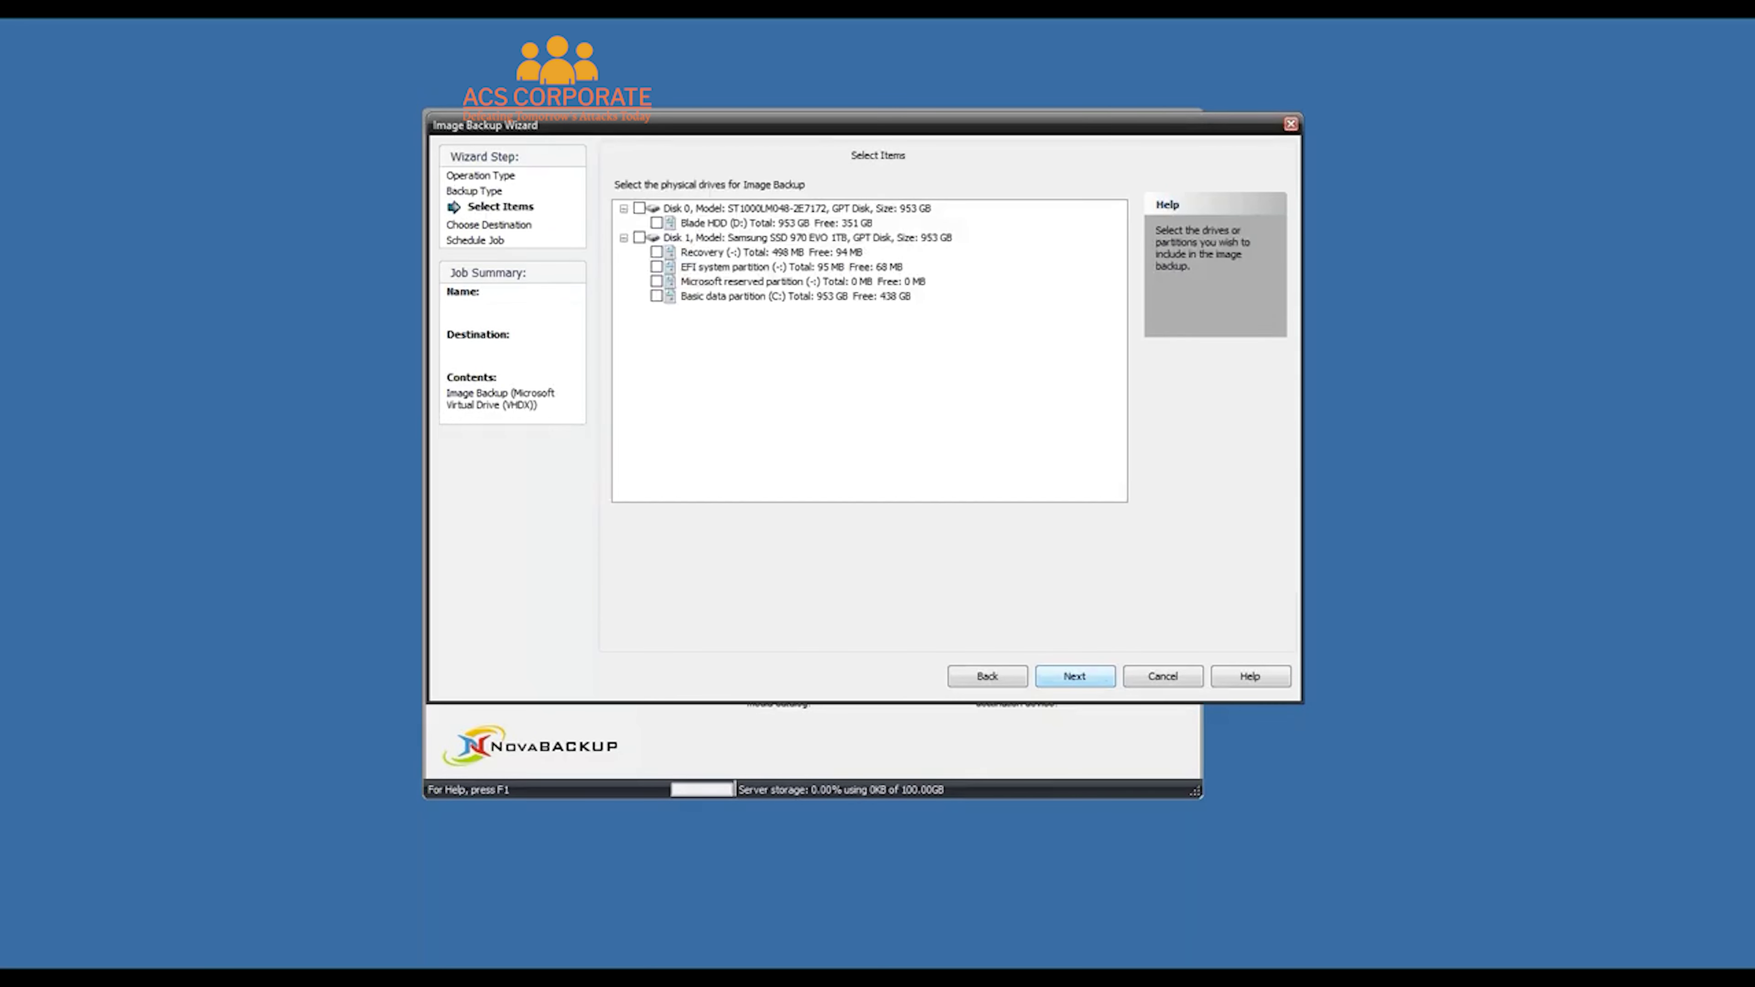
pyautogui.click(639, 237)
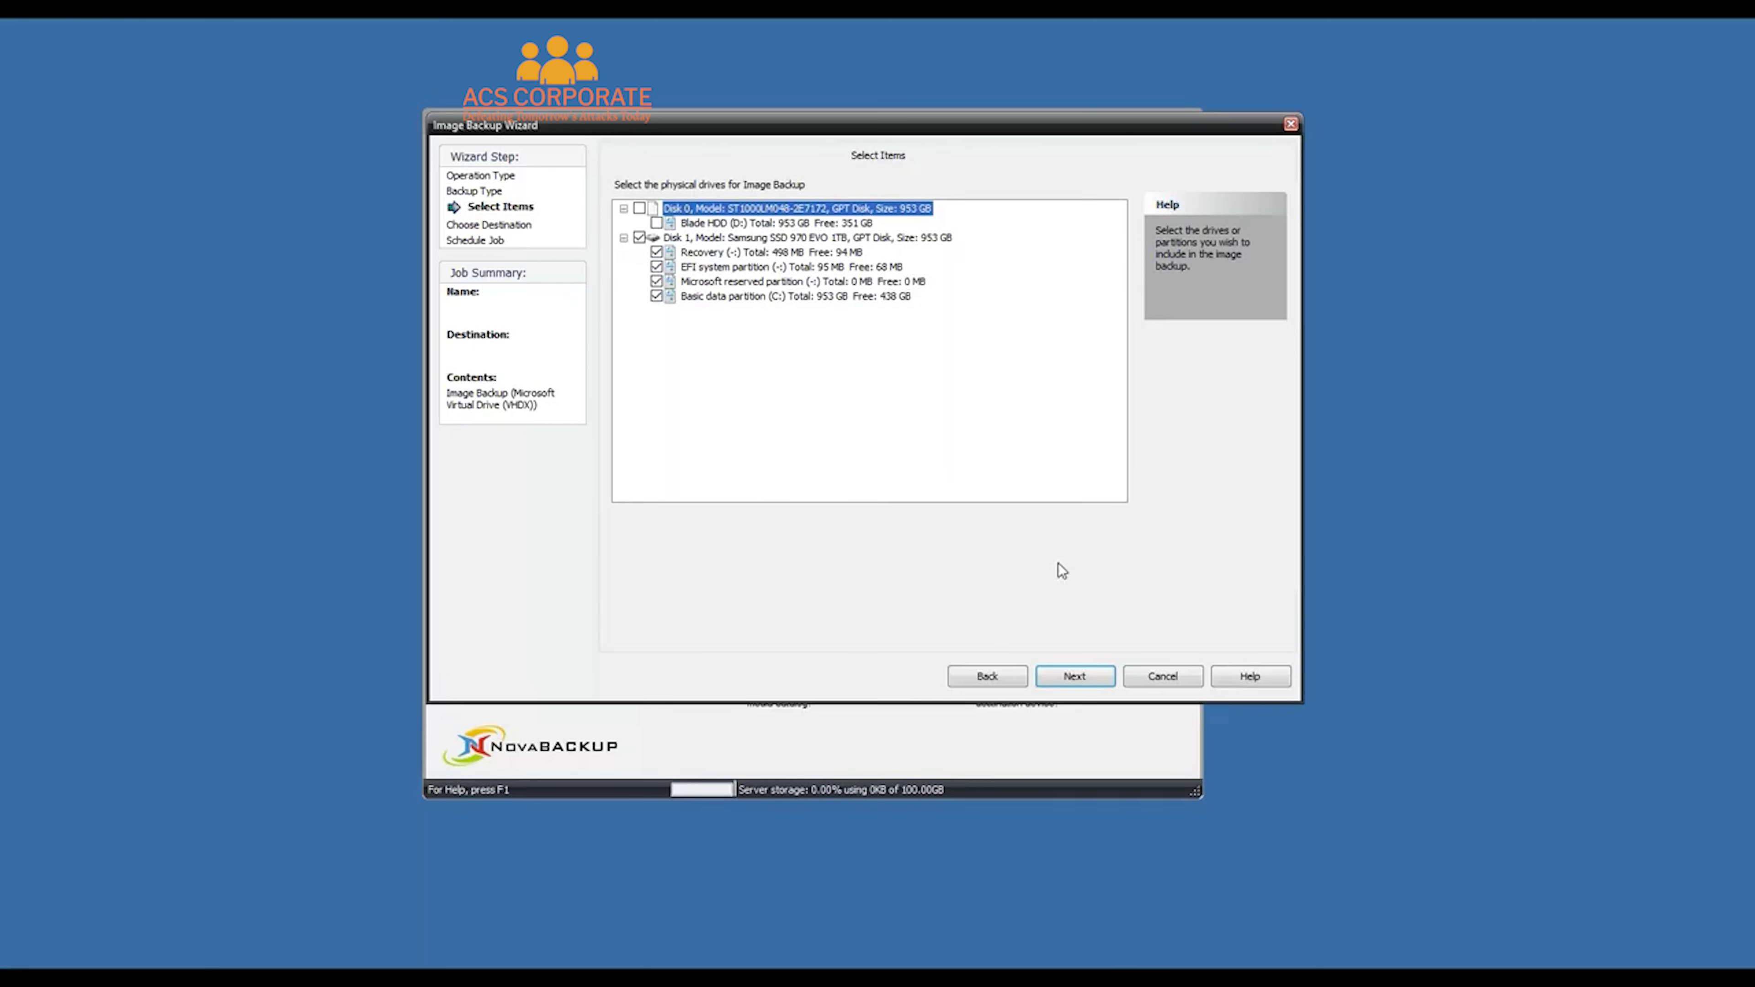
pyautogui.click(1078, 676)
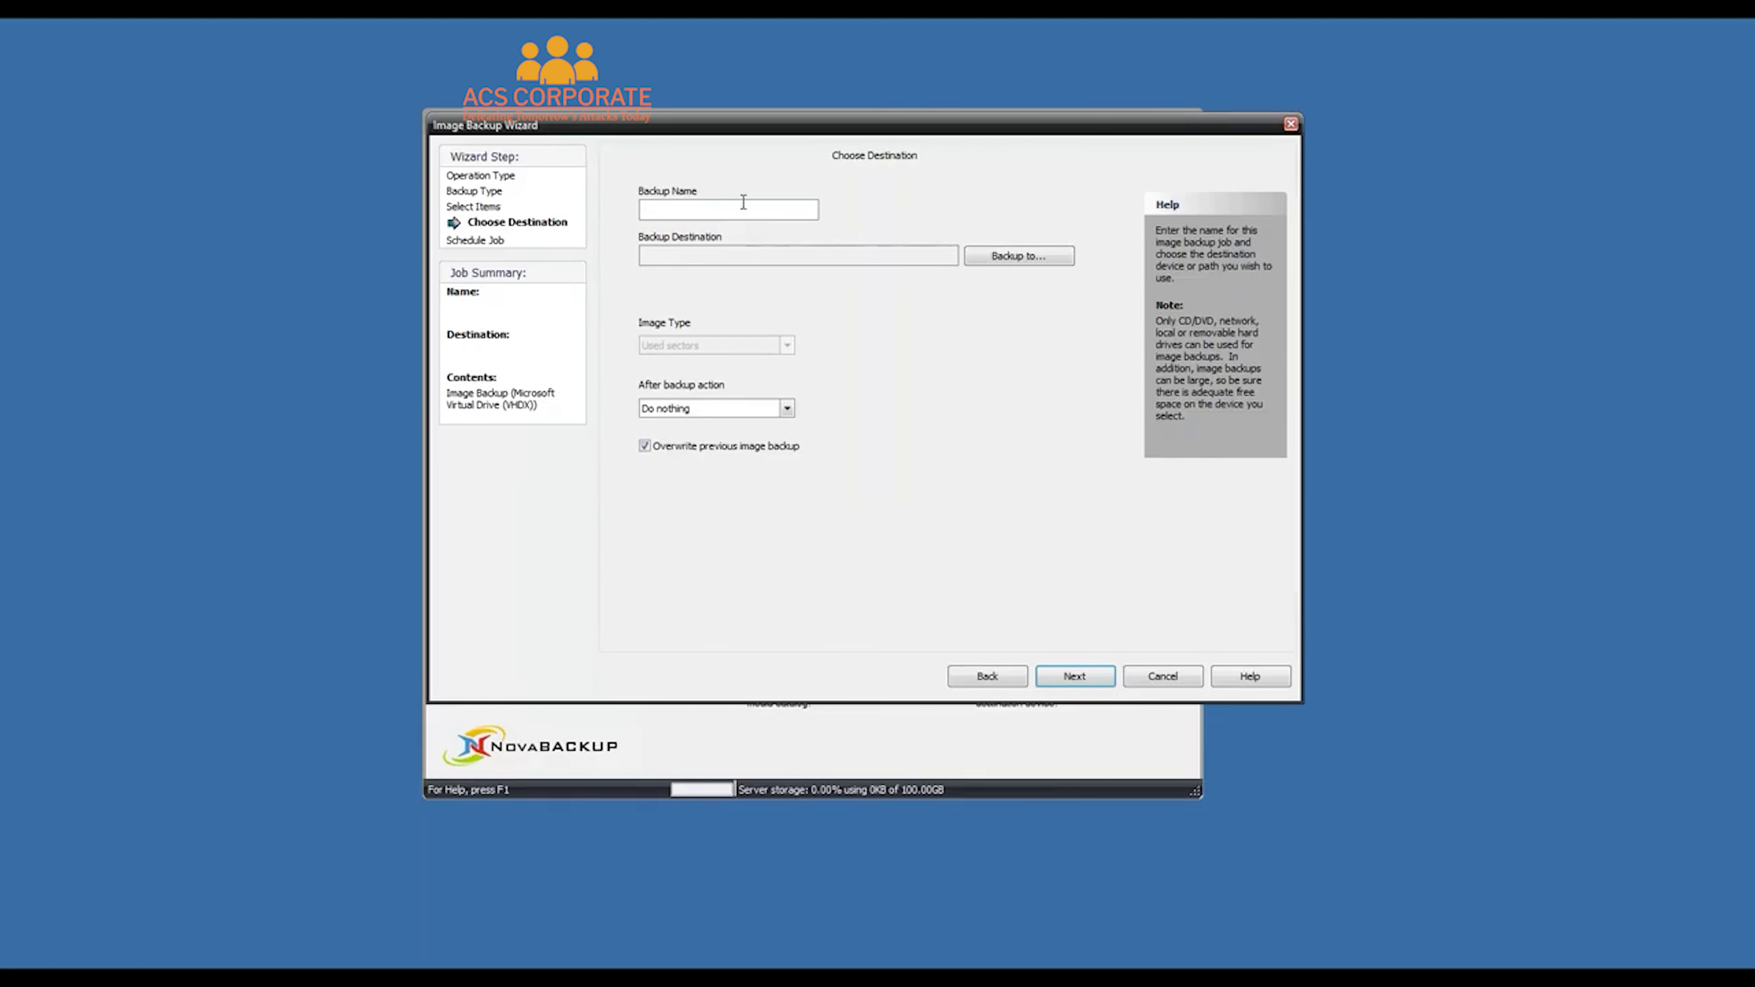
# Name the job 'Image Backup' and set its destination to D:\Backup on Blade HDD
pyautogui.write('Image Backup')
pyautogui.click(1036, 255)
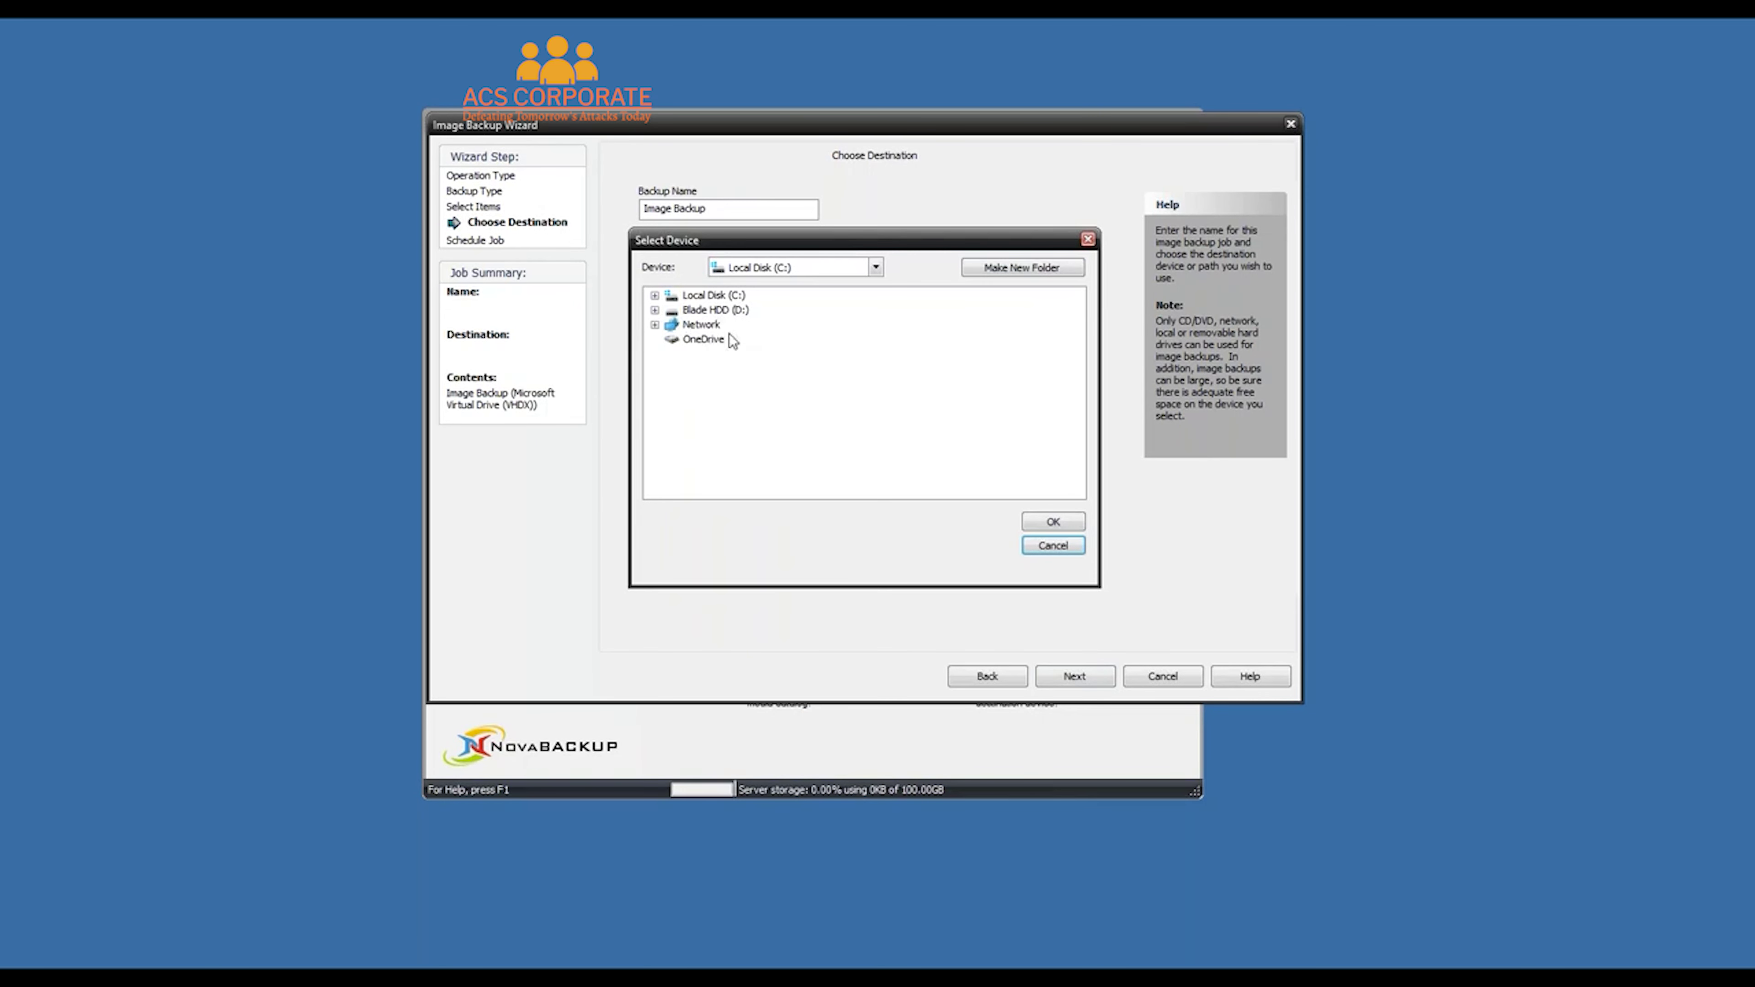
pyautogui.click(709, 310)
pyautogui.click(717, 355)
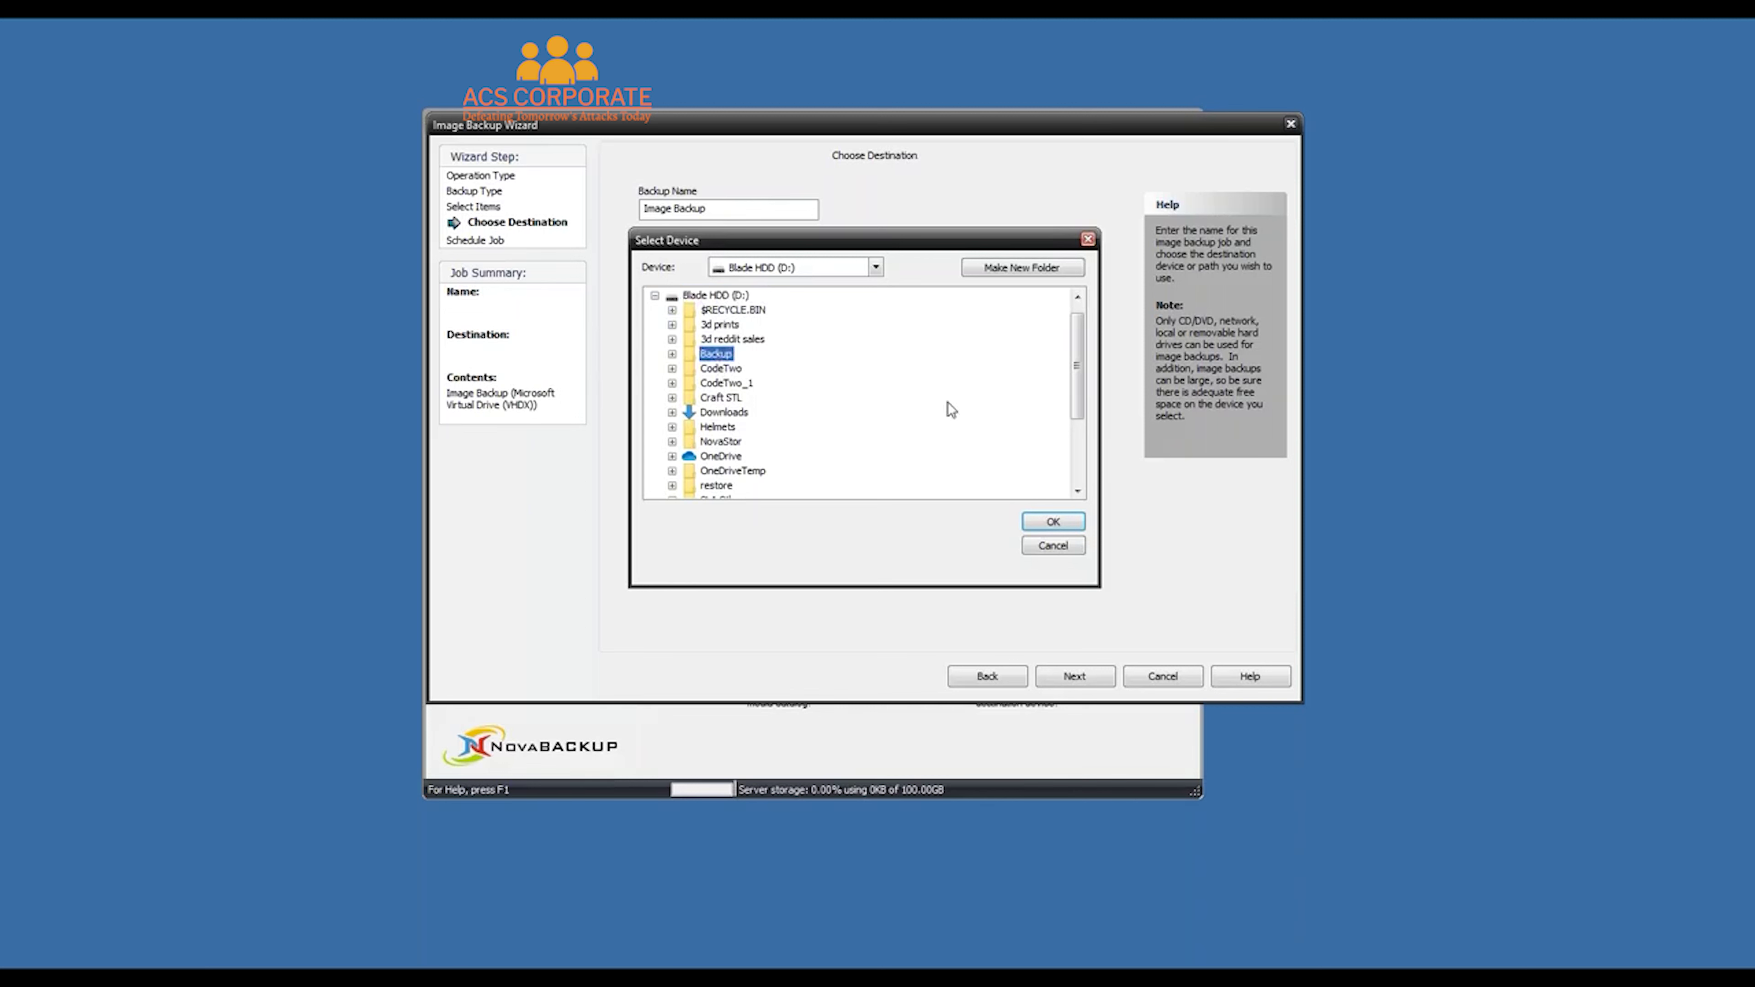
pyautogui.click(1053, 521)
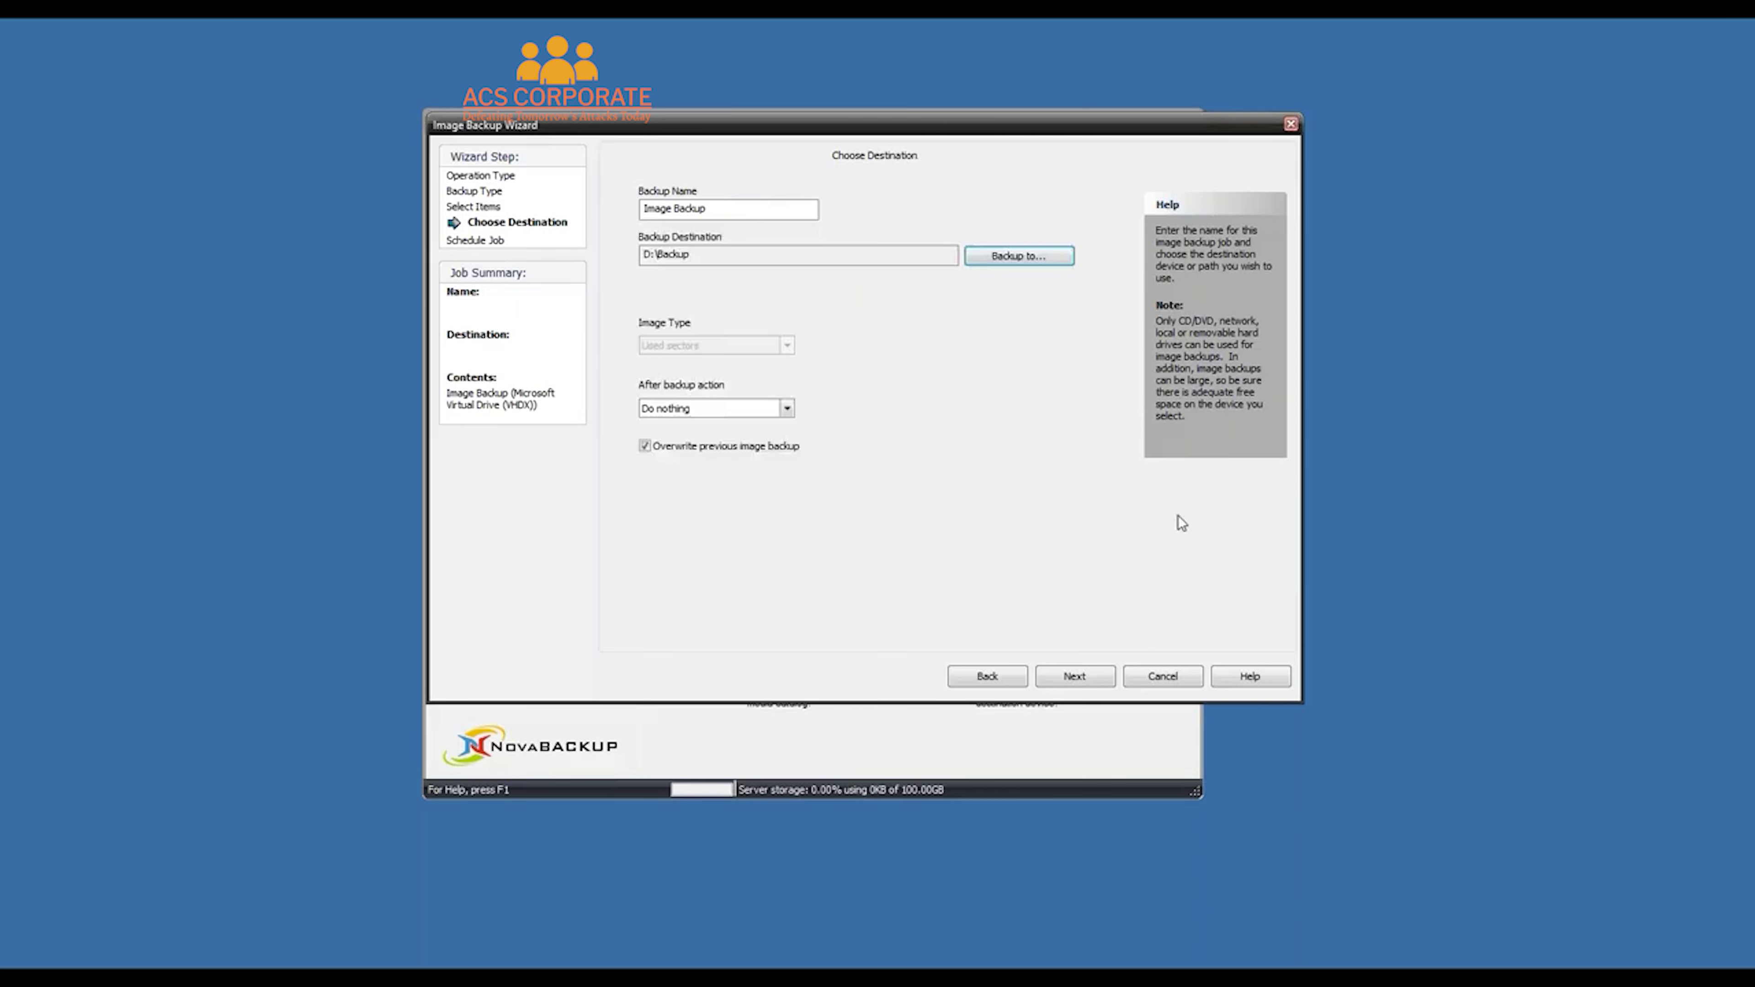
pyautogui.click(1113, 683)
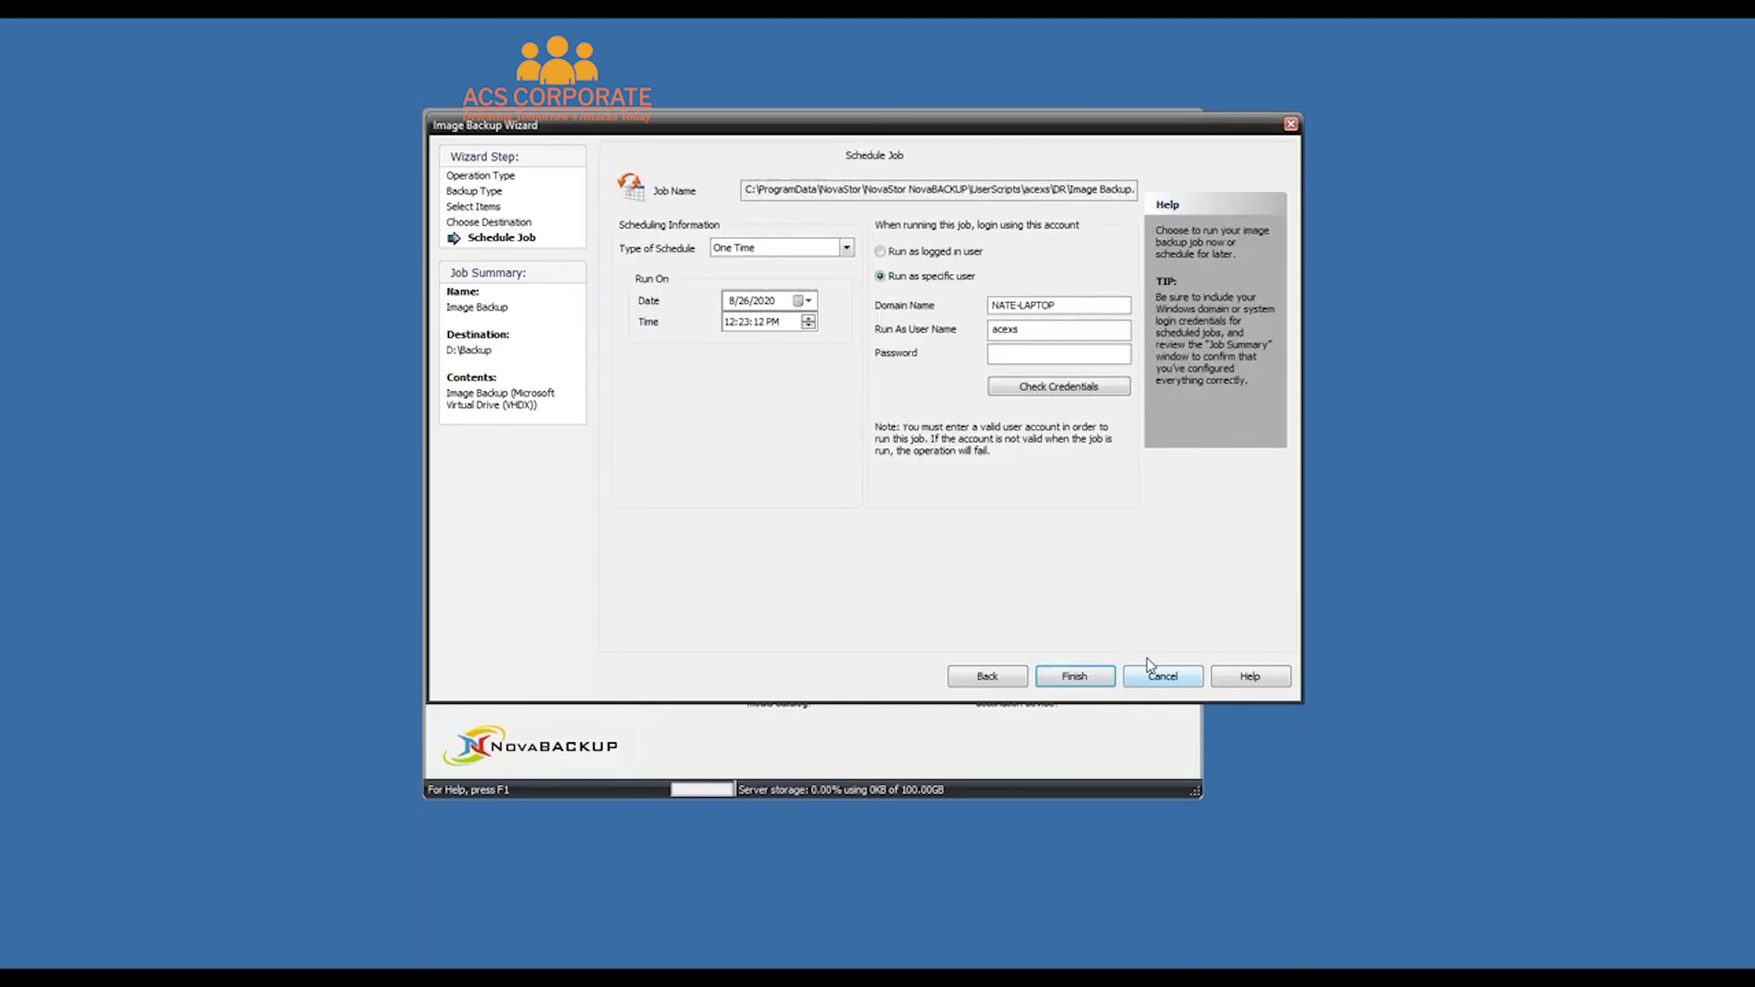
# Schedule the job daily Monday–Friday as the logged-in user with an adjusted start time, and finish
pyautogui.click(842, 251)
pyautogui.click(744, 301)
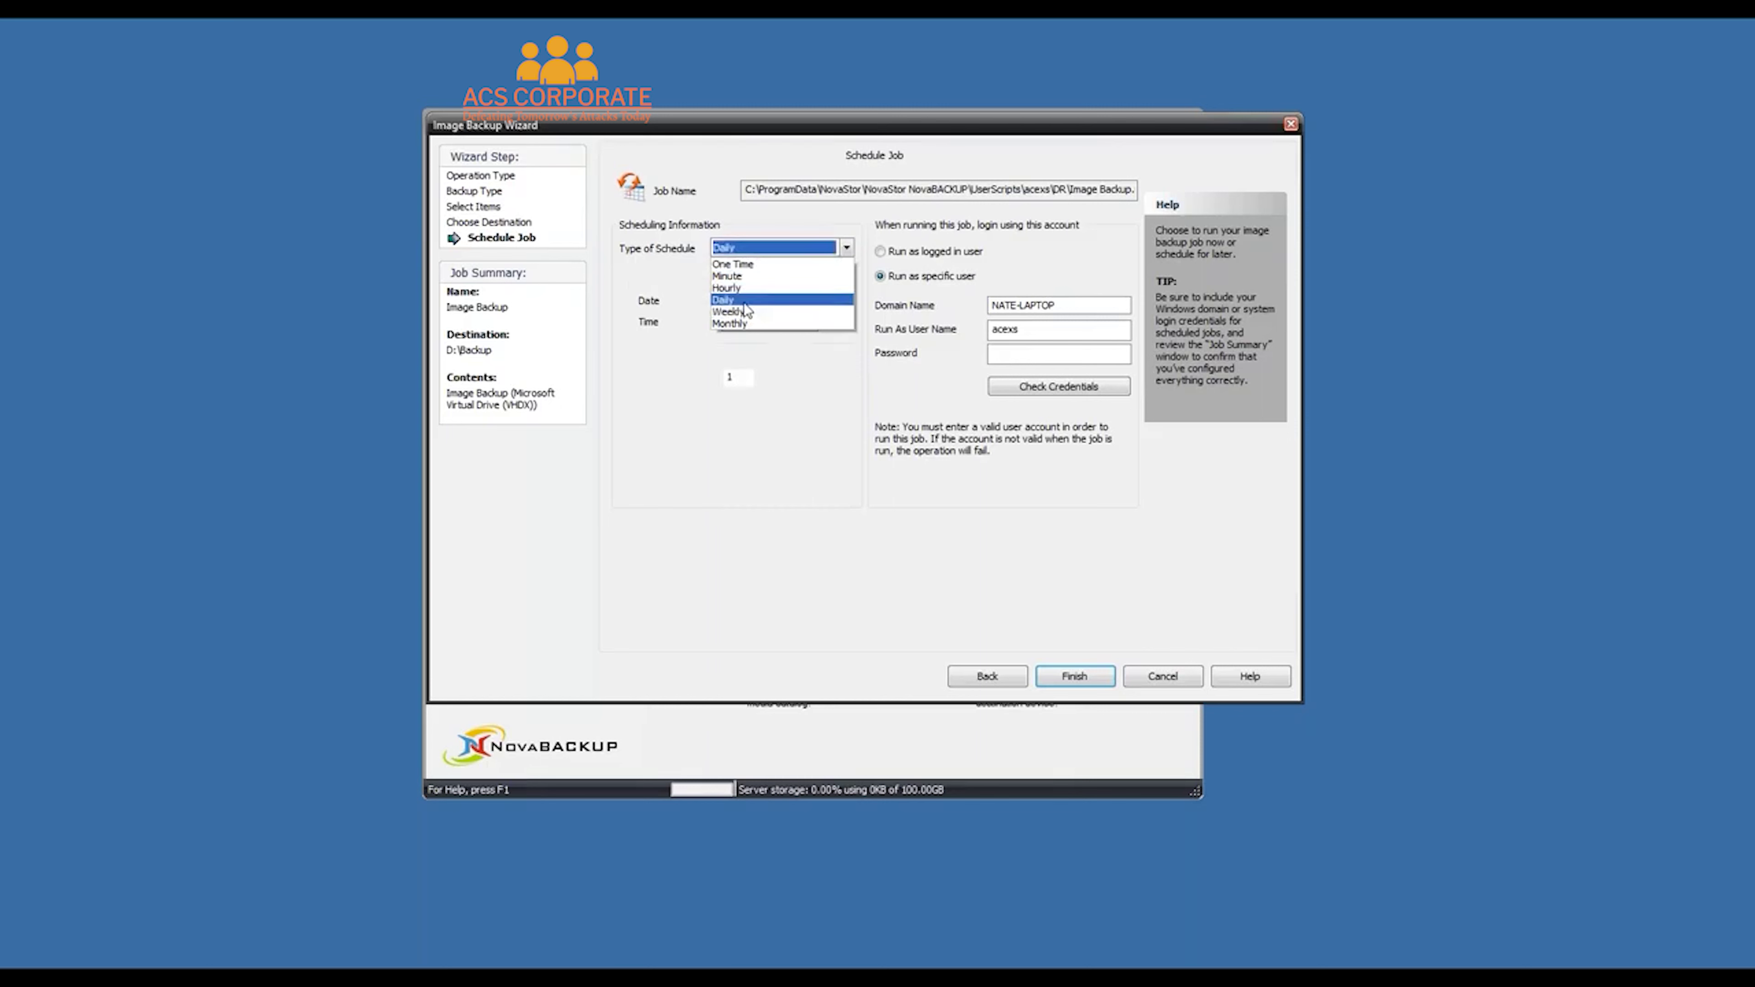
pyautogui.click(881, 251)
pyautogui.click(737, 325)
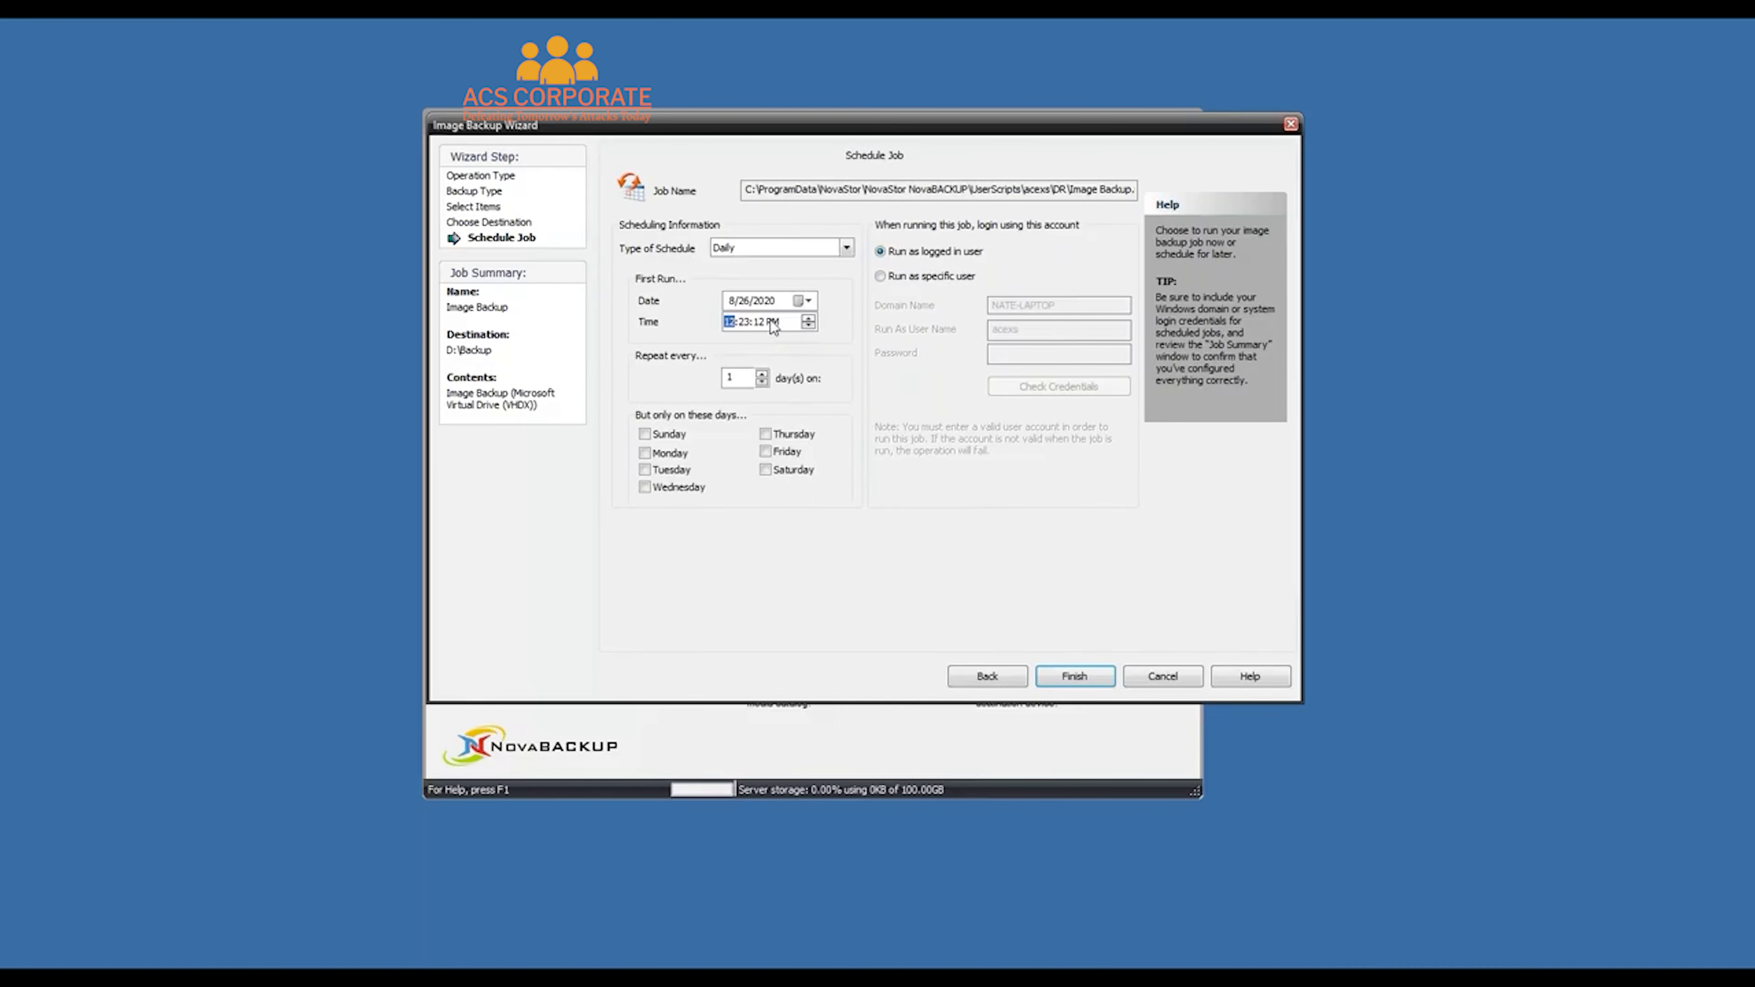
pyautogui.click(806, 323)
pyautogui.click(645, 453)
pyautogui.click(645, 471)
pyautogui.click(645, 487)
pyautogui.click(766, 434)
pyautogui.click(766, 452)
pyautogui.click(1075, 676)
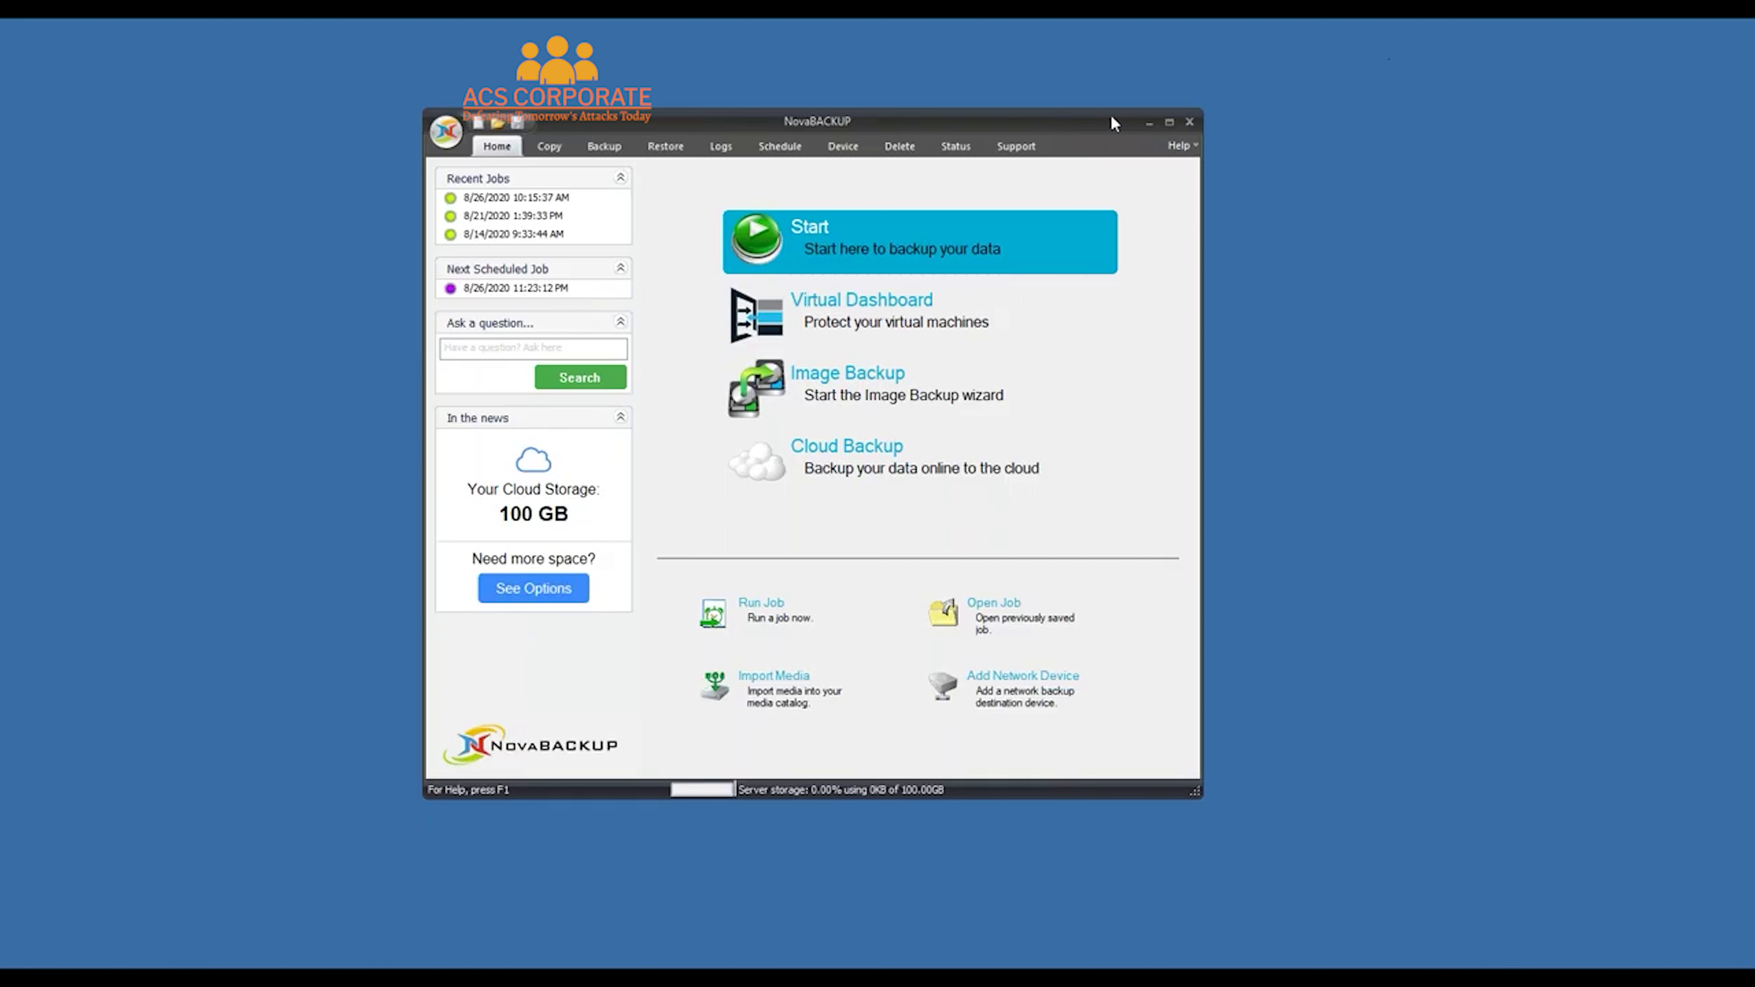
# Minimize NovaBACKUP and Hyper-V Manager and open This PC in File Explorer
pyautogui.click(1149, 123)
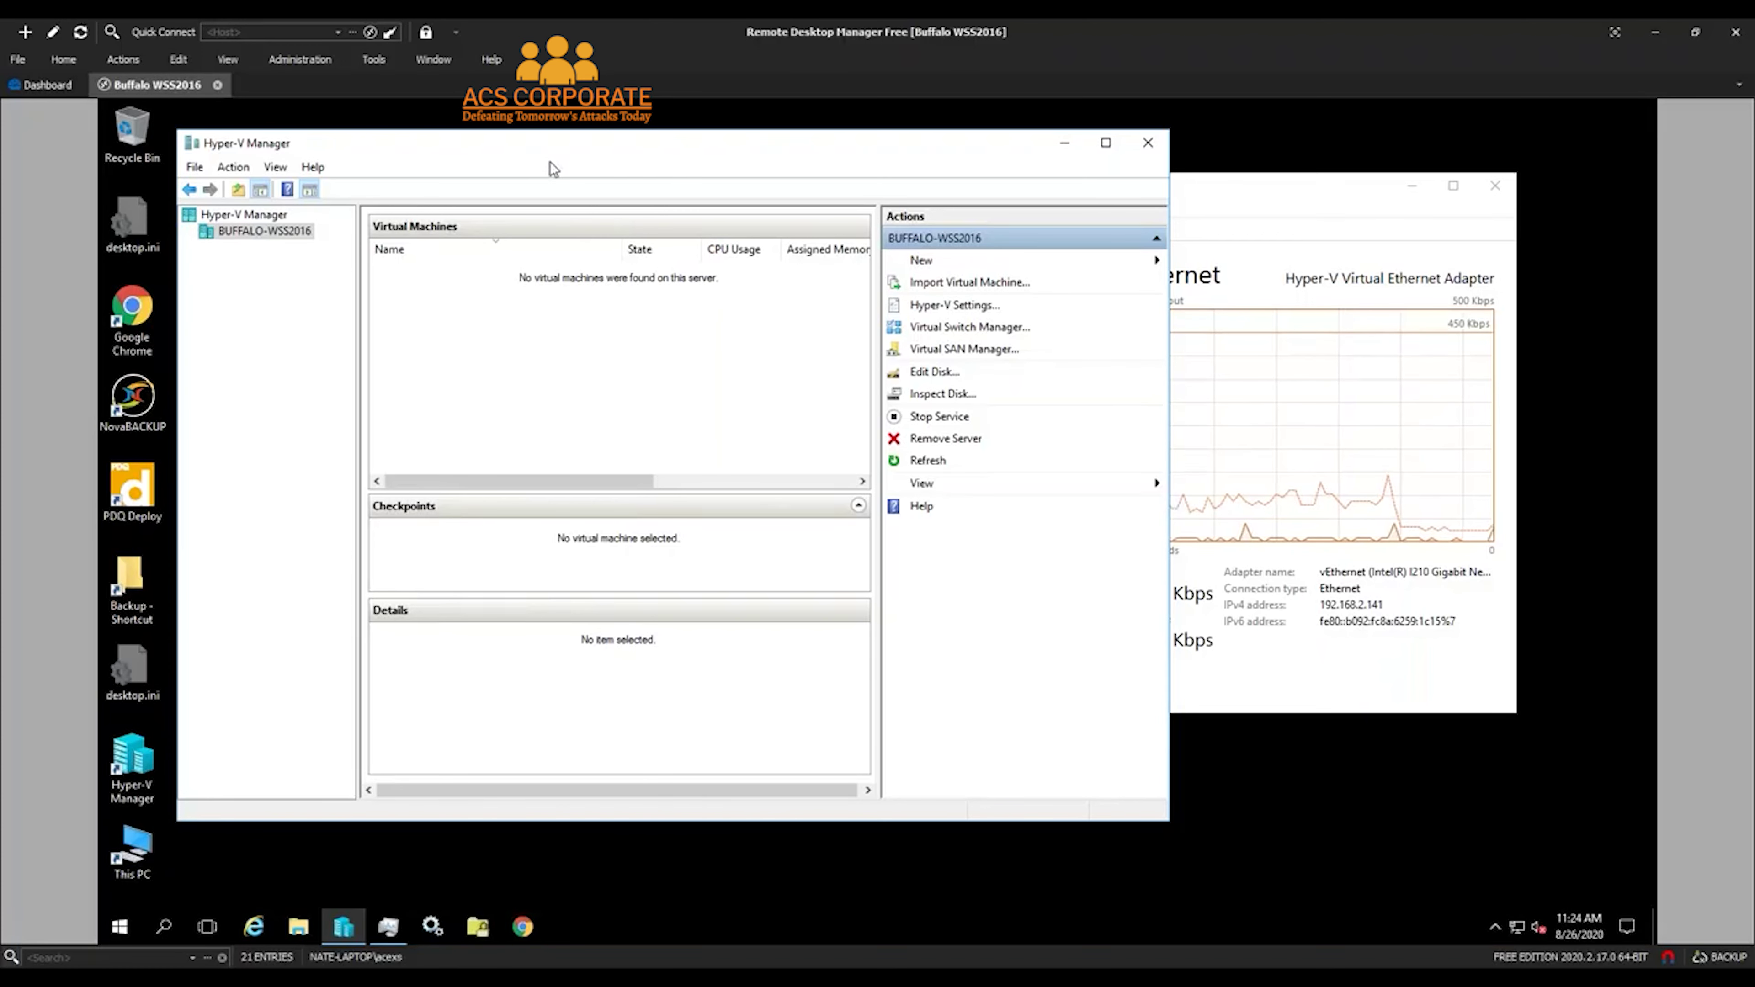
pyautogui.click(1065, 142)
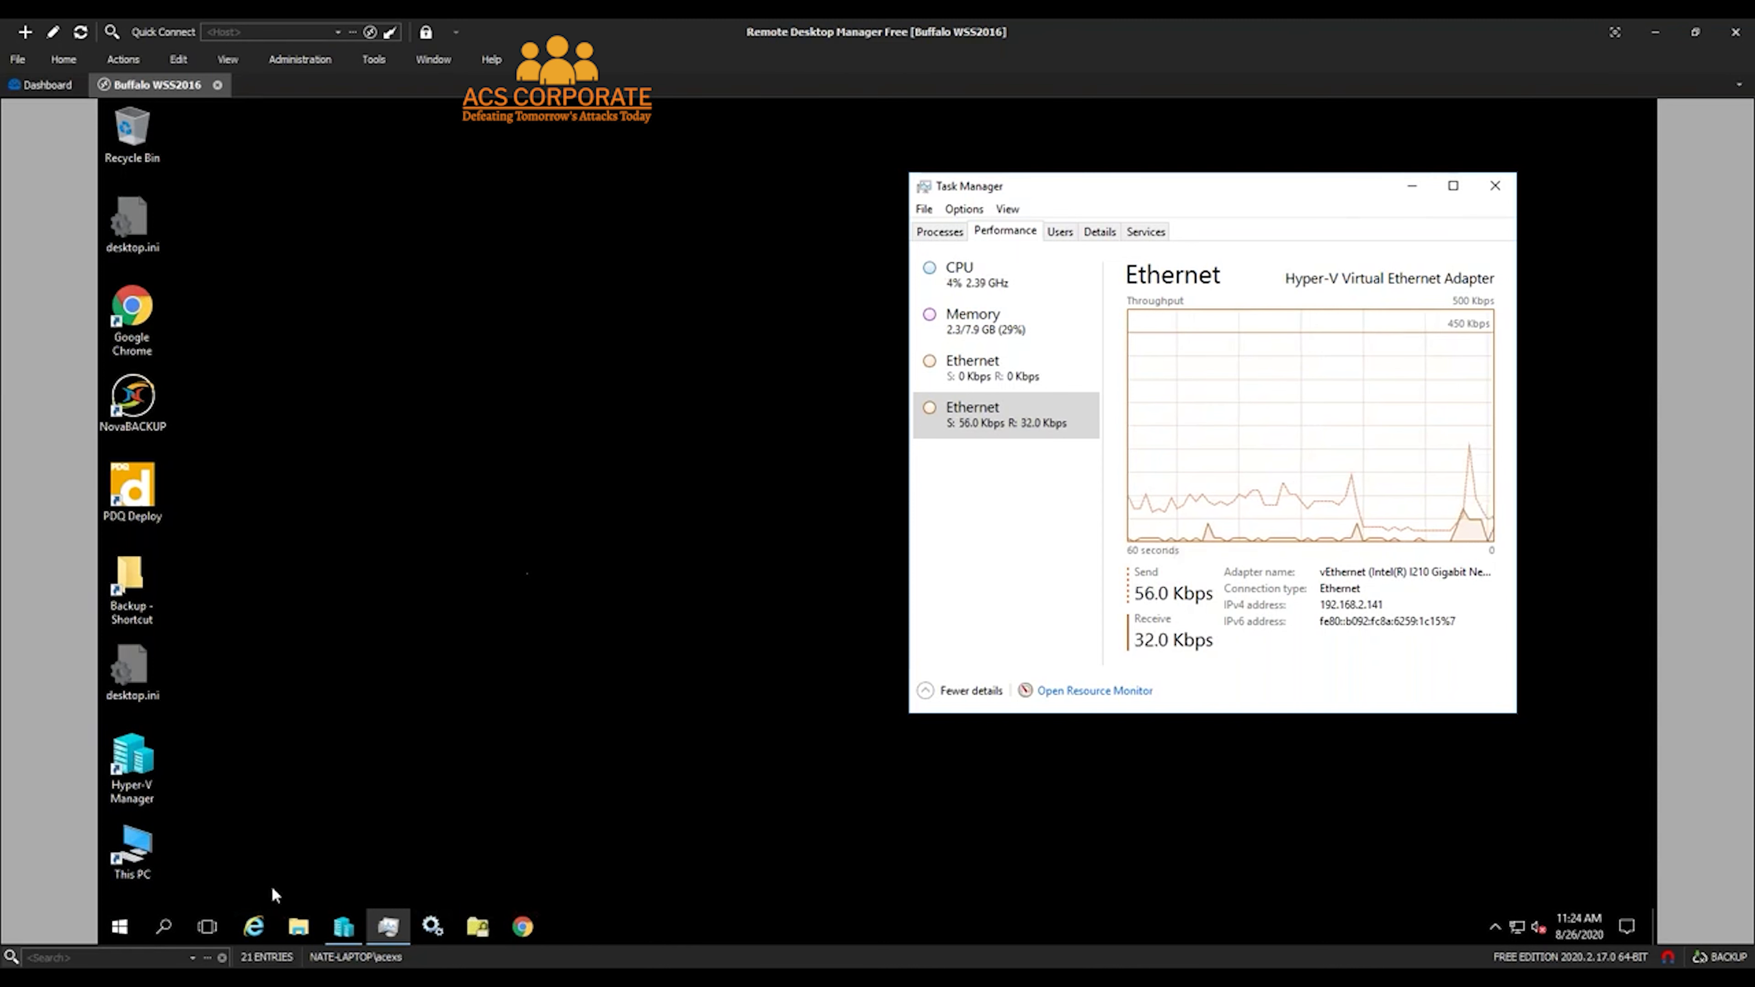
pyautogui.click(304, 933)
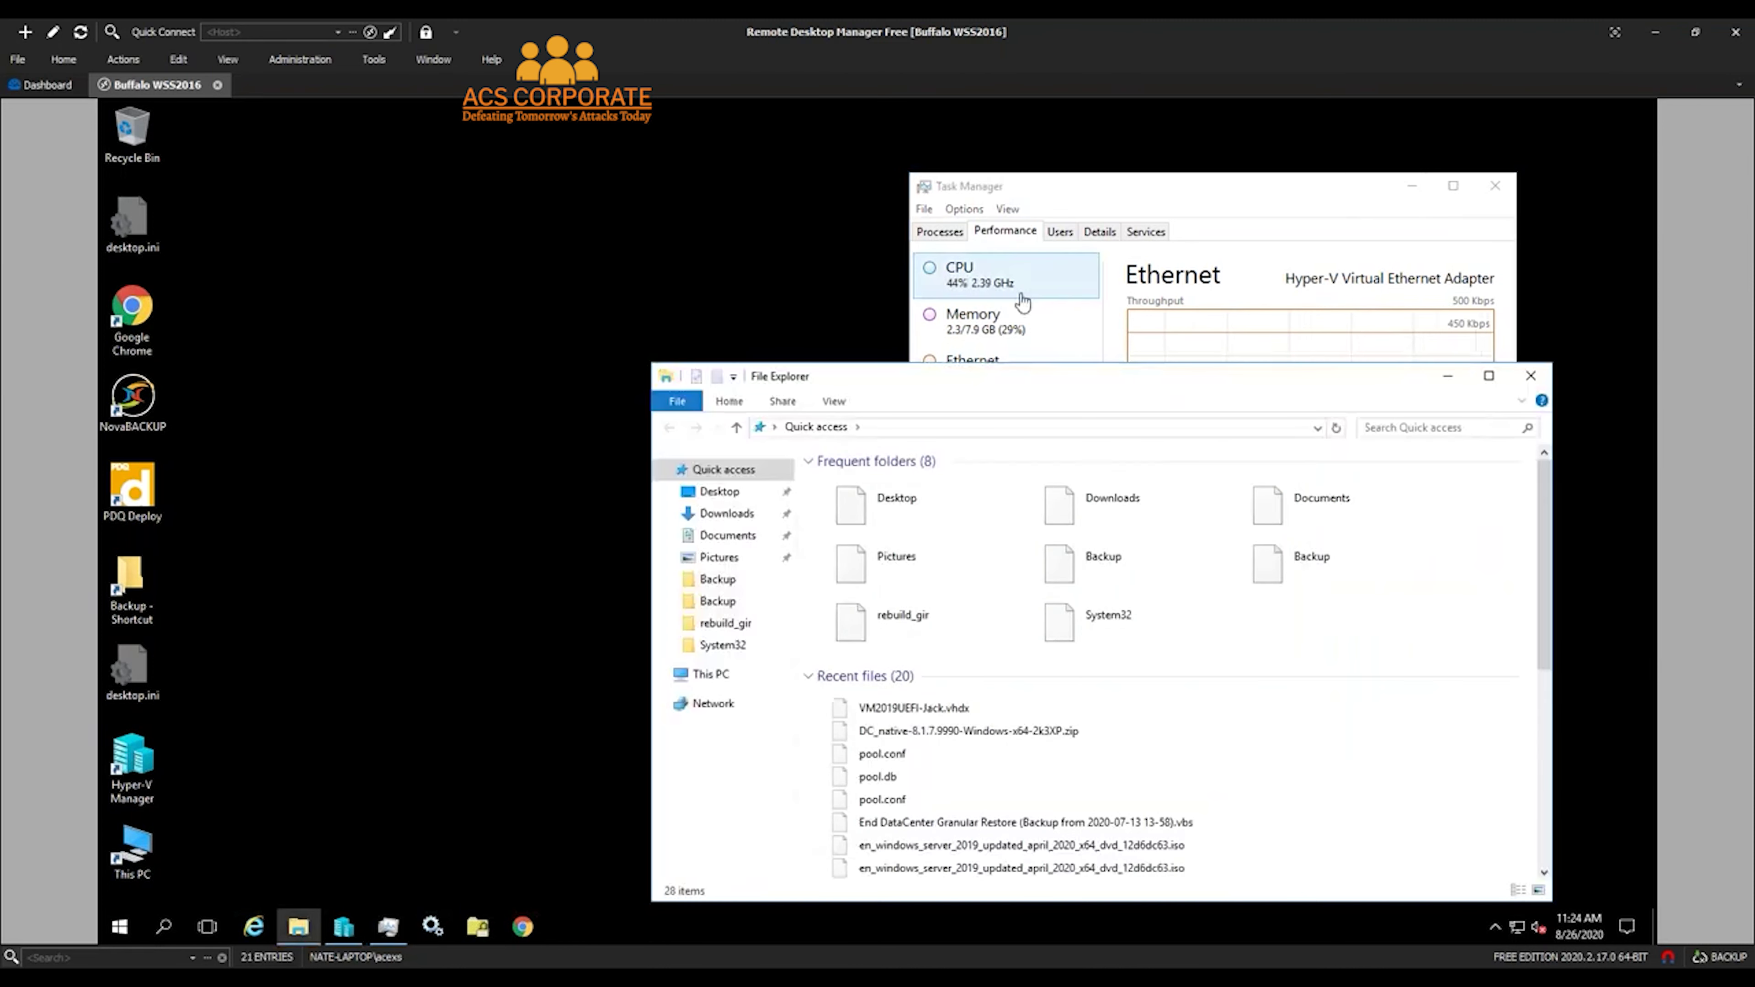
pyautogui.click(710, 674)
pyautogui.moveTo(1036, 377); pyautogui.dragTo(929, 225)
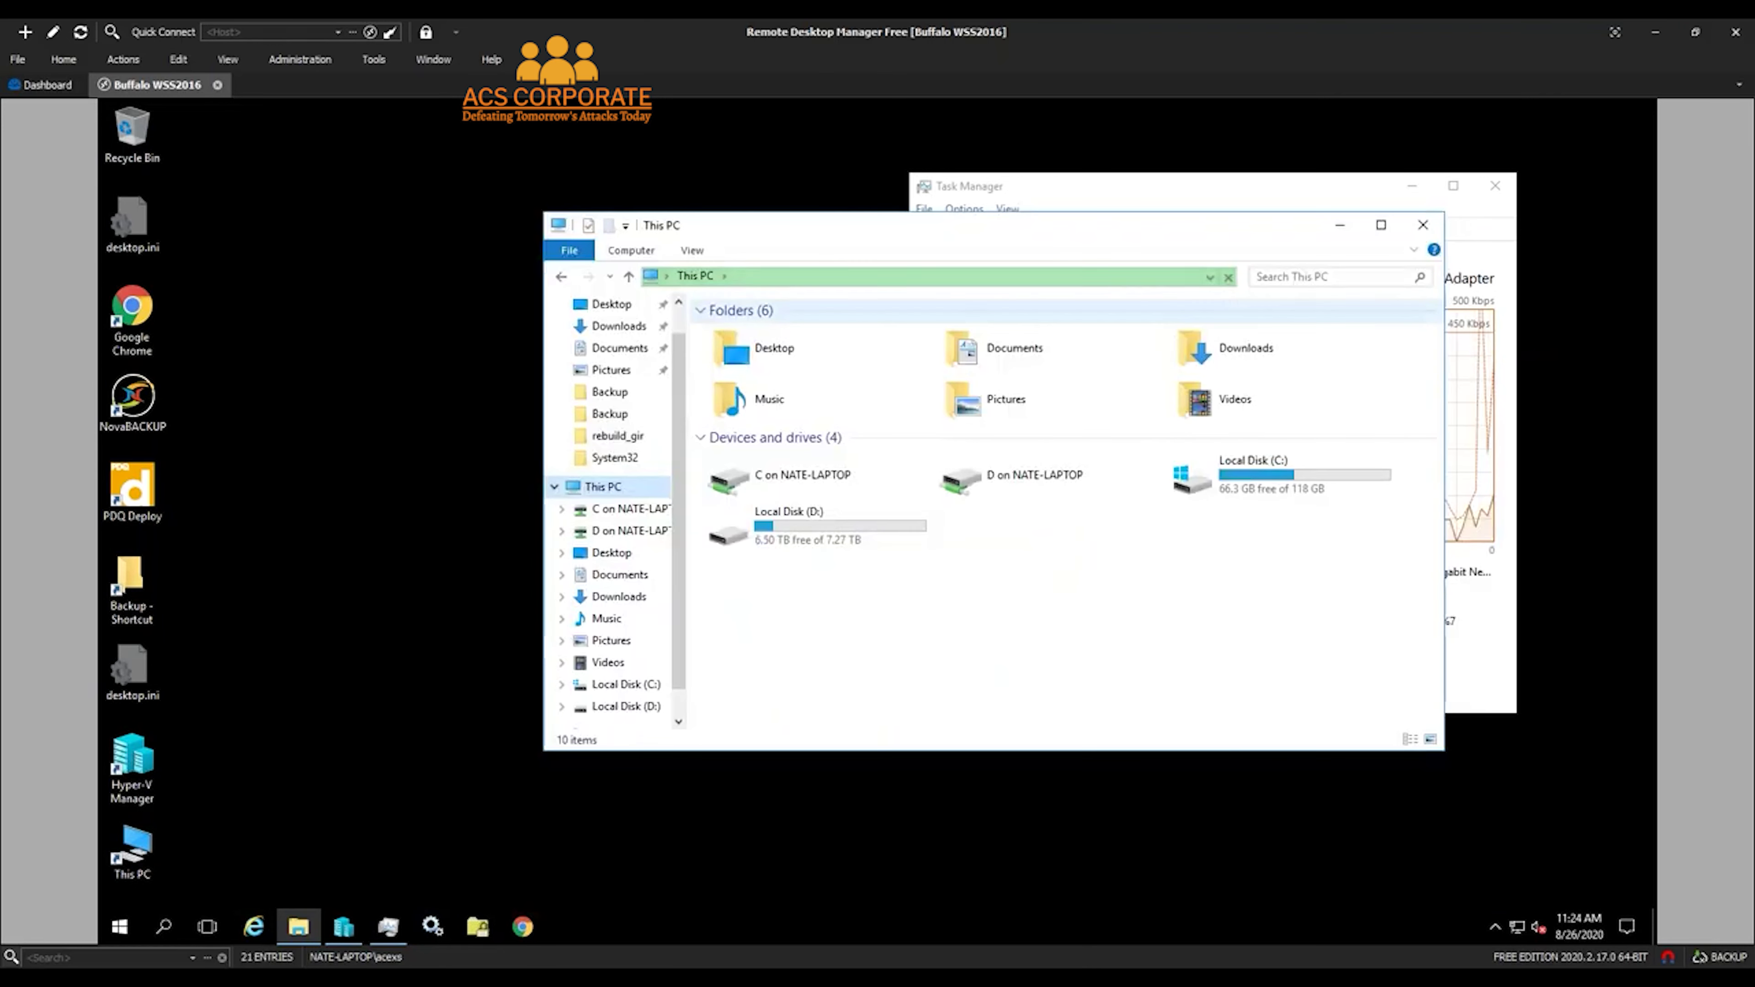
# Open D:\Backup to check the 18.6 GB VHDX image, then bring Hyper-V Manager back
pyautogui.doubleClick(862, 527)
pyautogui.doubleClick(749, 350)
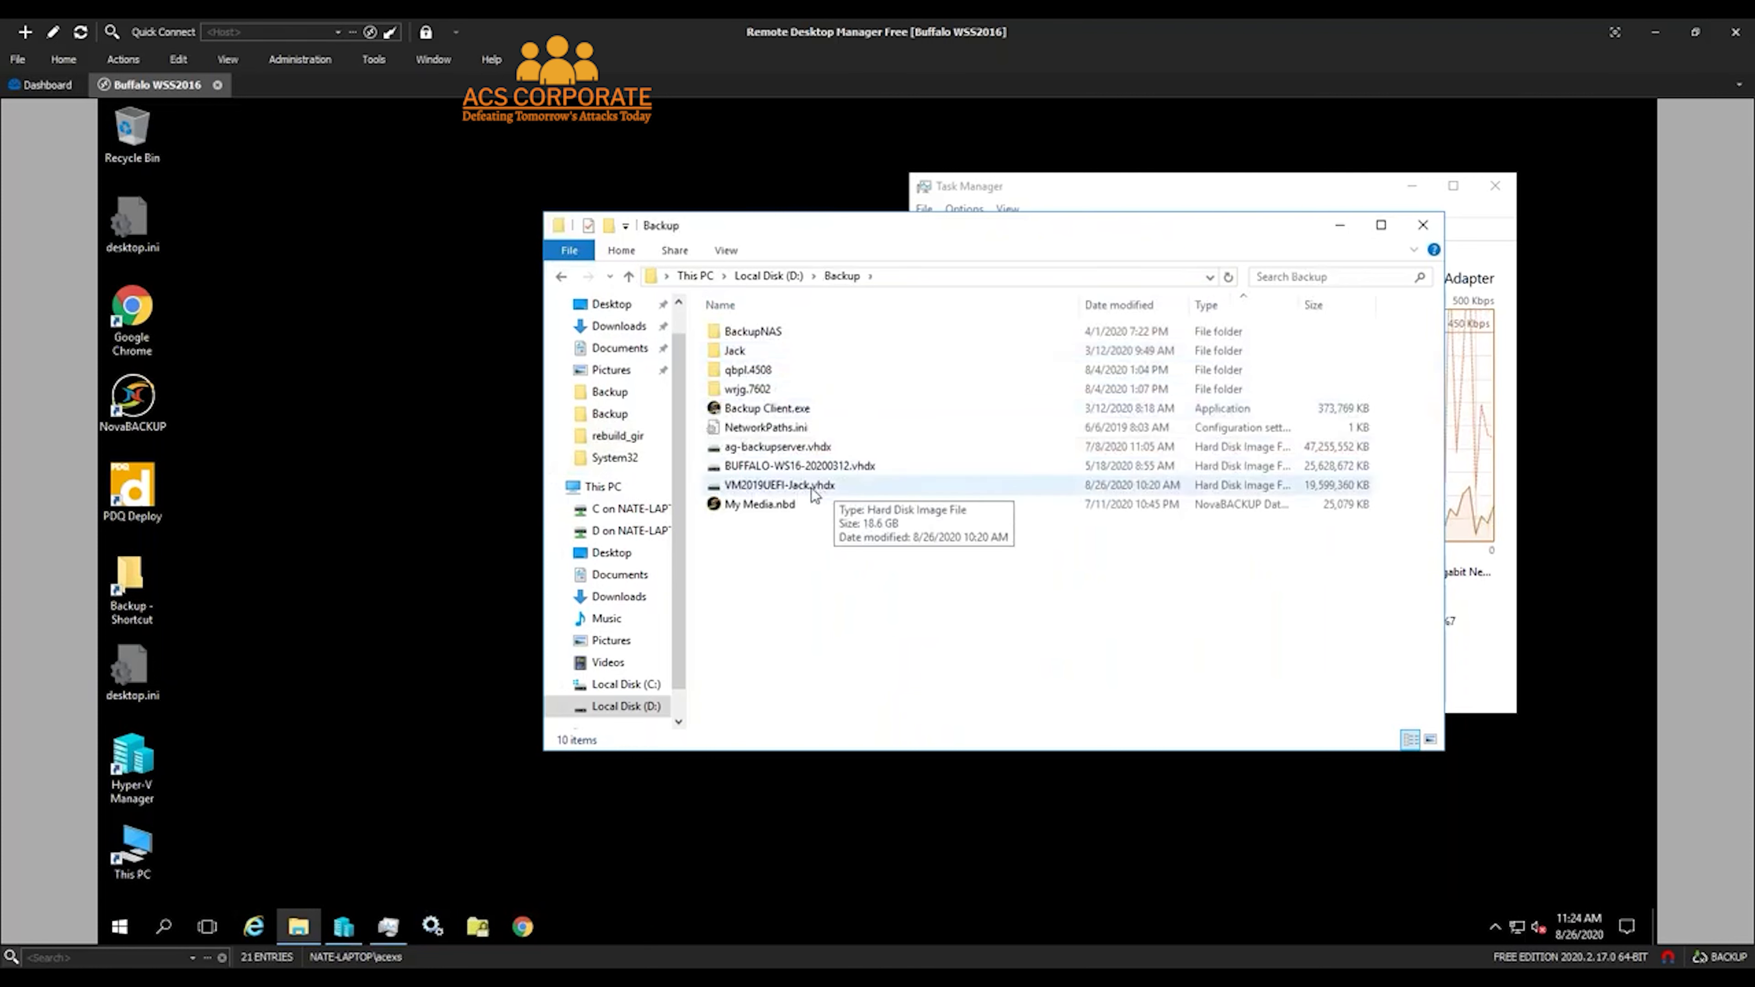
pyautogui.click(947, 485)
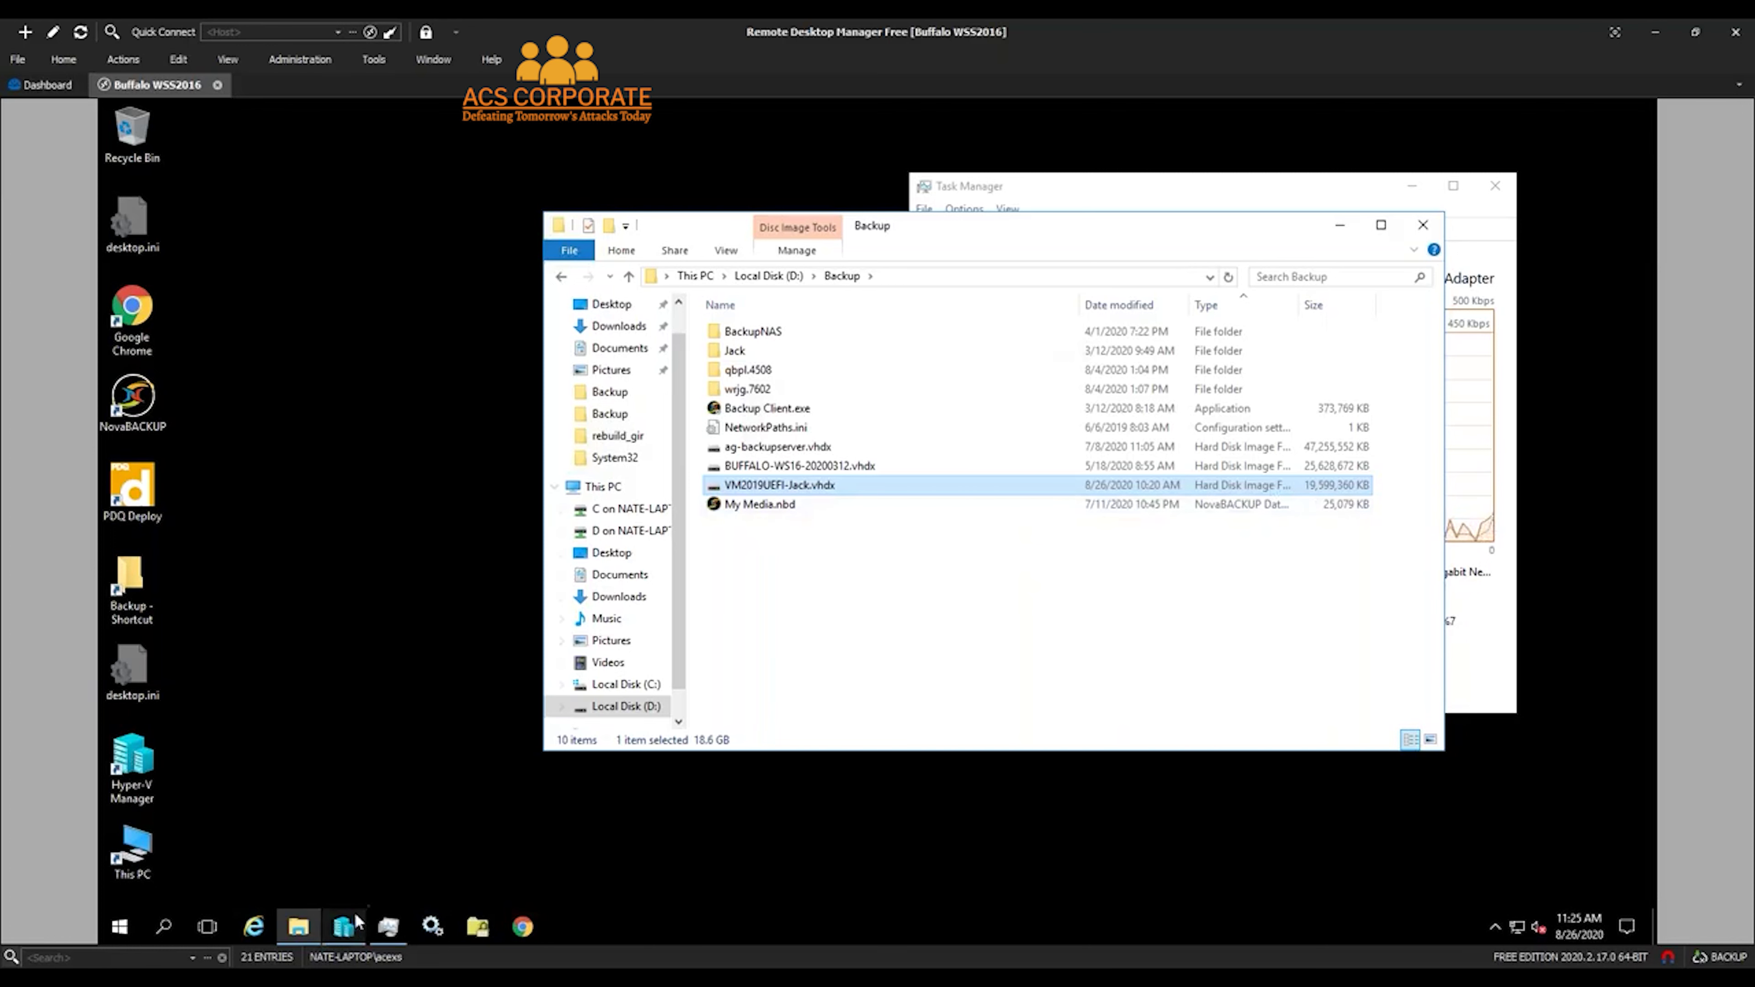
pyautogui.click(349, 928)
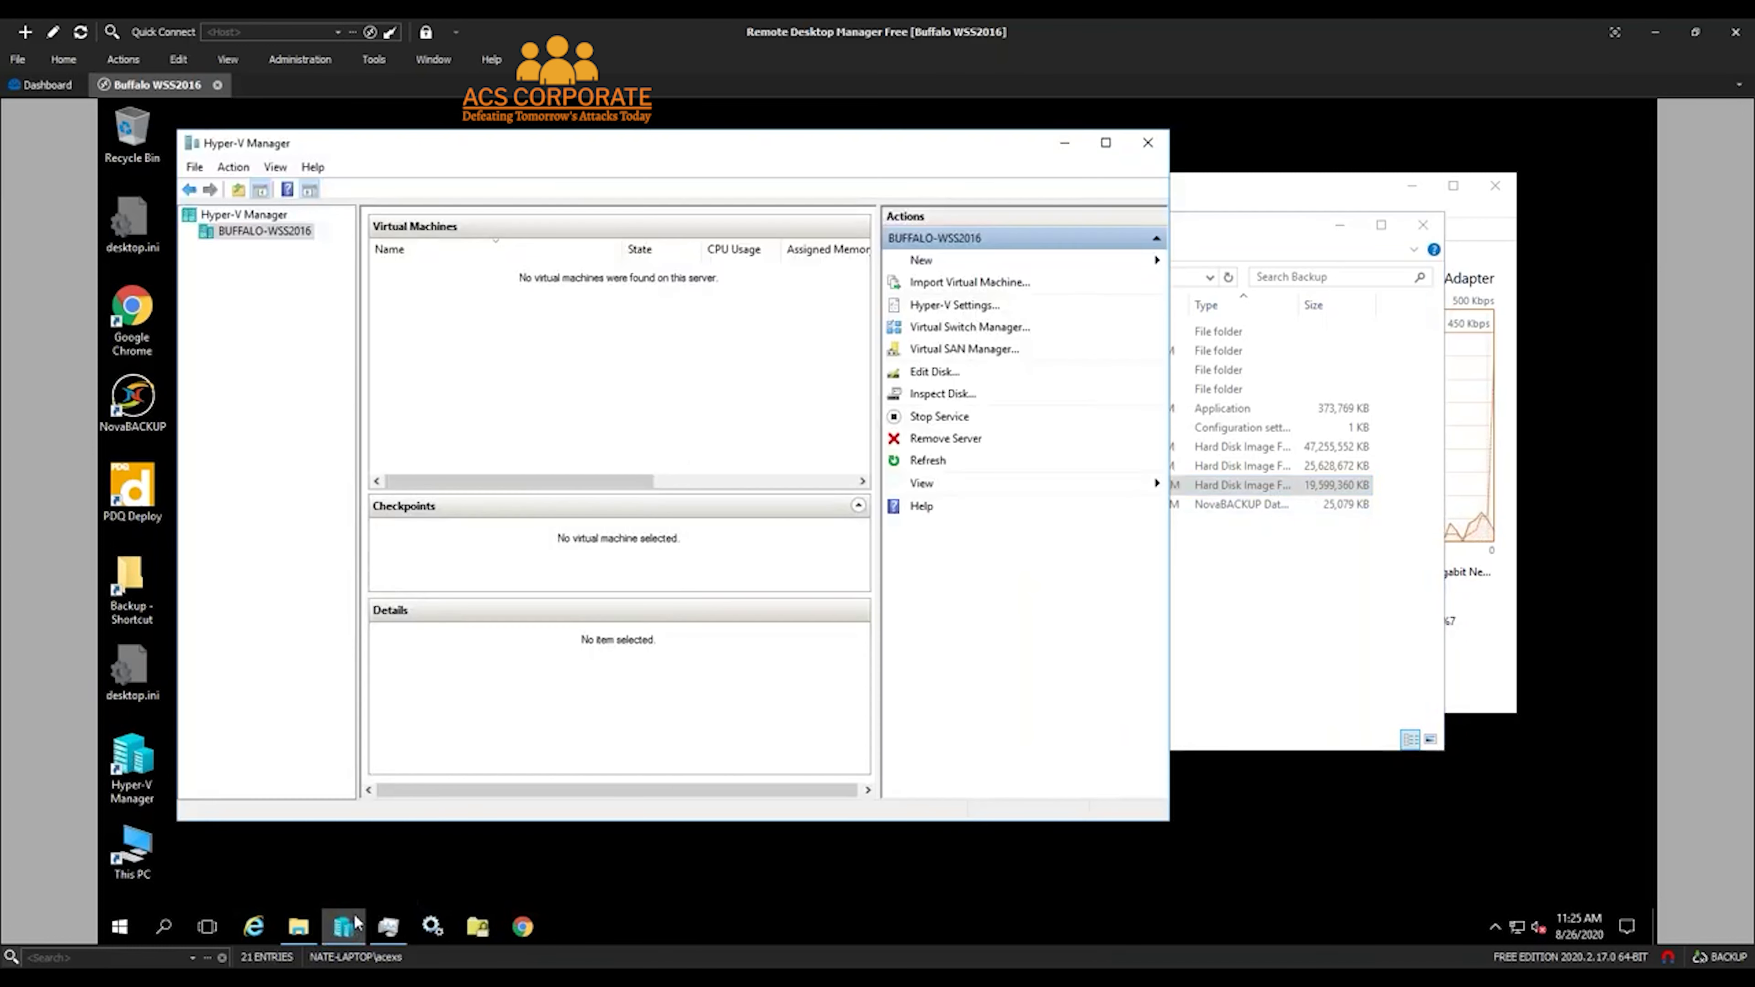
# Launch the New Virtual Machine Wizard on the BUFFALO-WS2016 host and enter a test VM name
pyautogui.rightClick(253, 232)
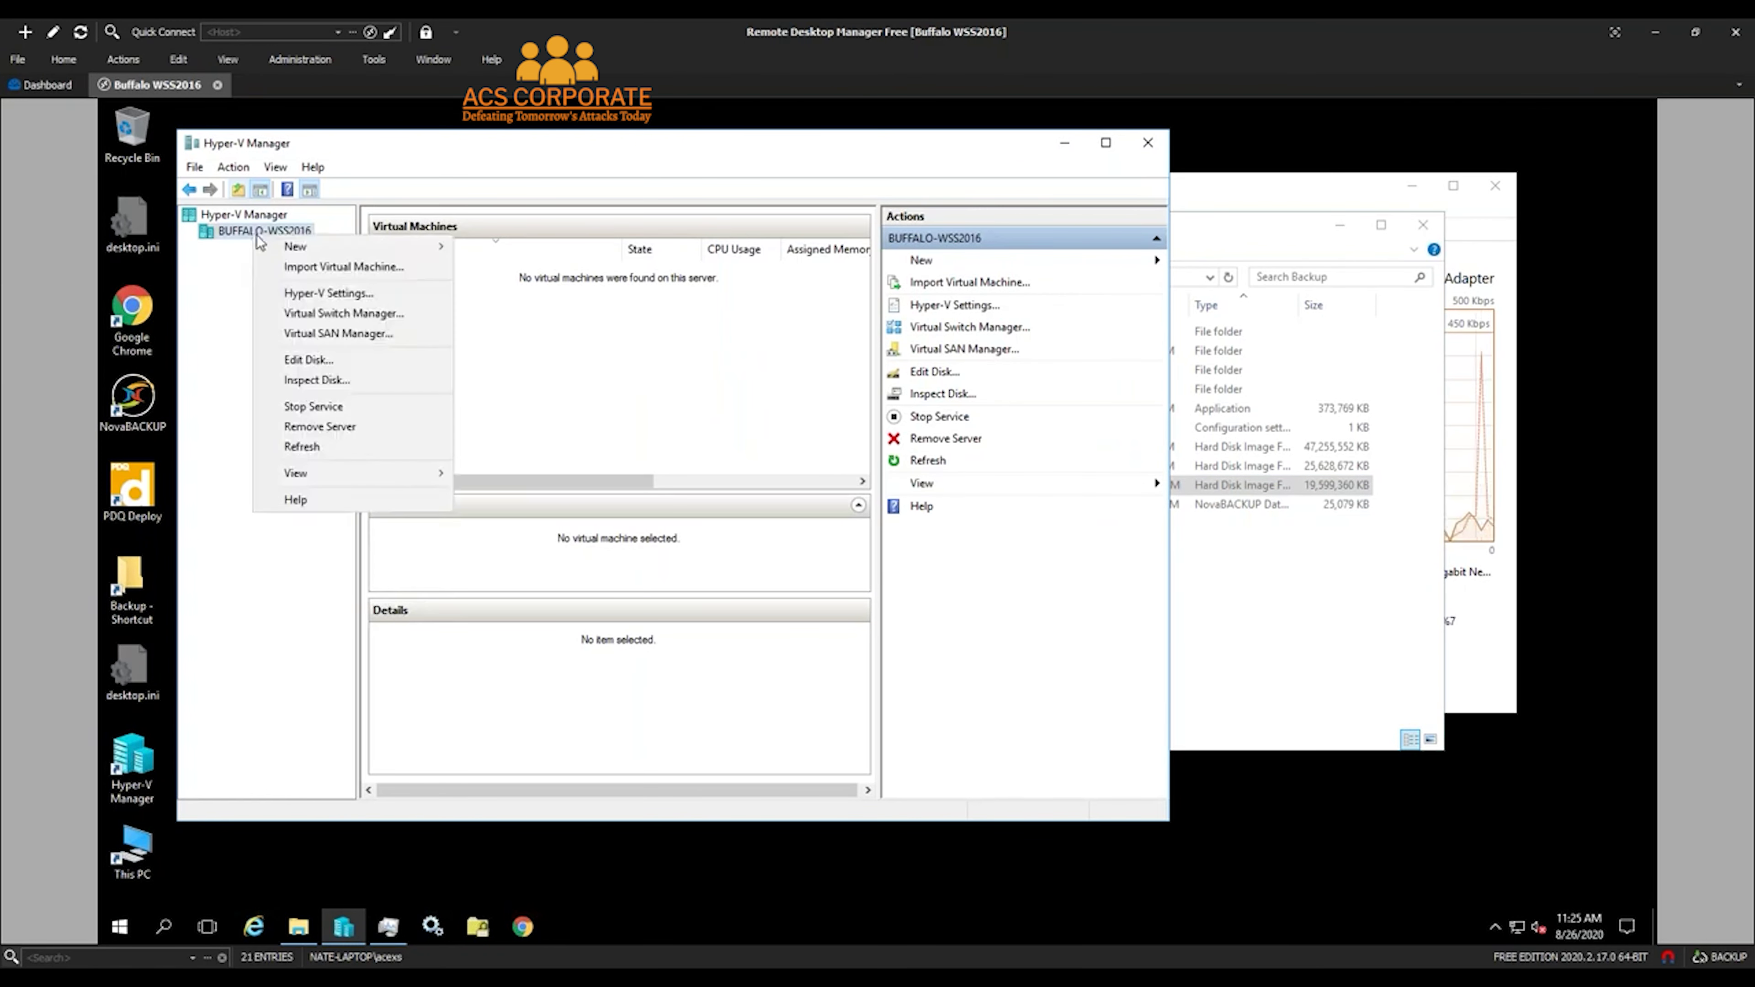
pyautogui.moveTo(308, 249)
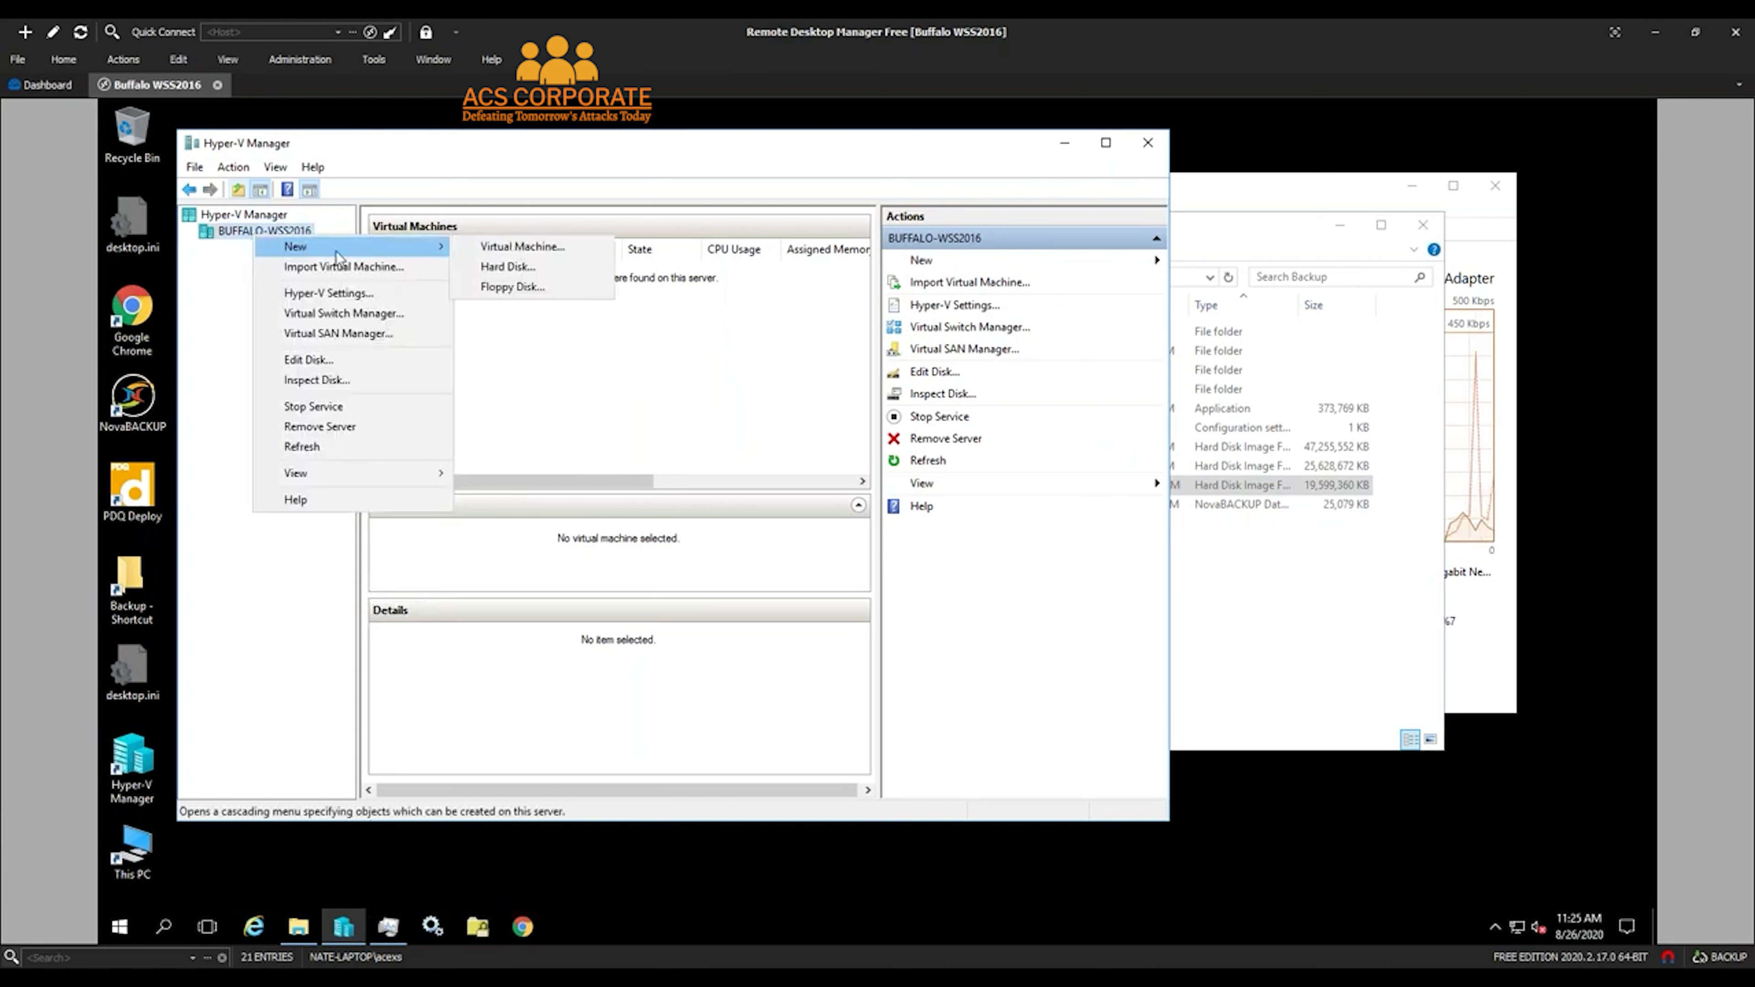
pyautogui.click(536, 250)
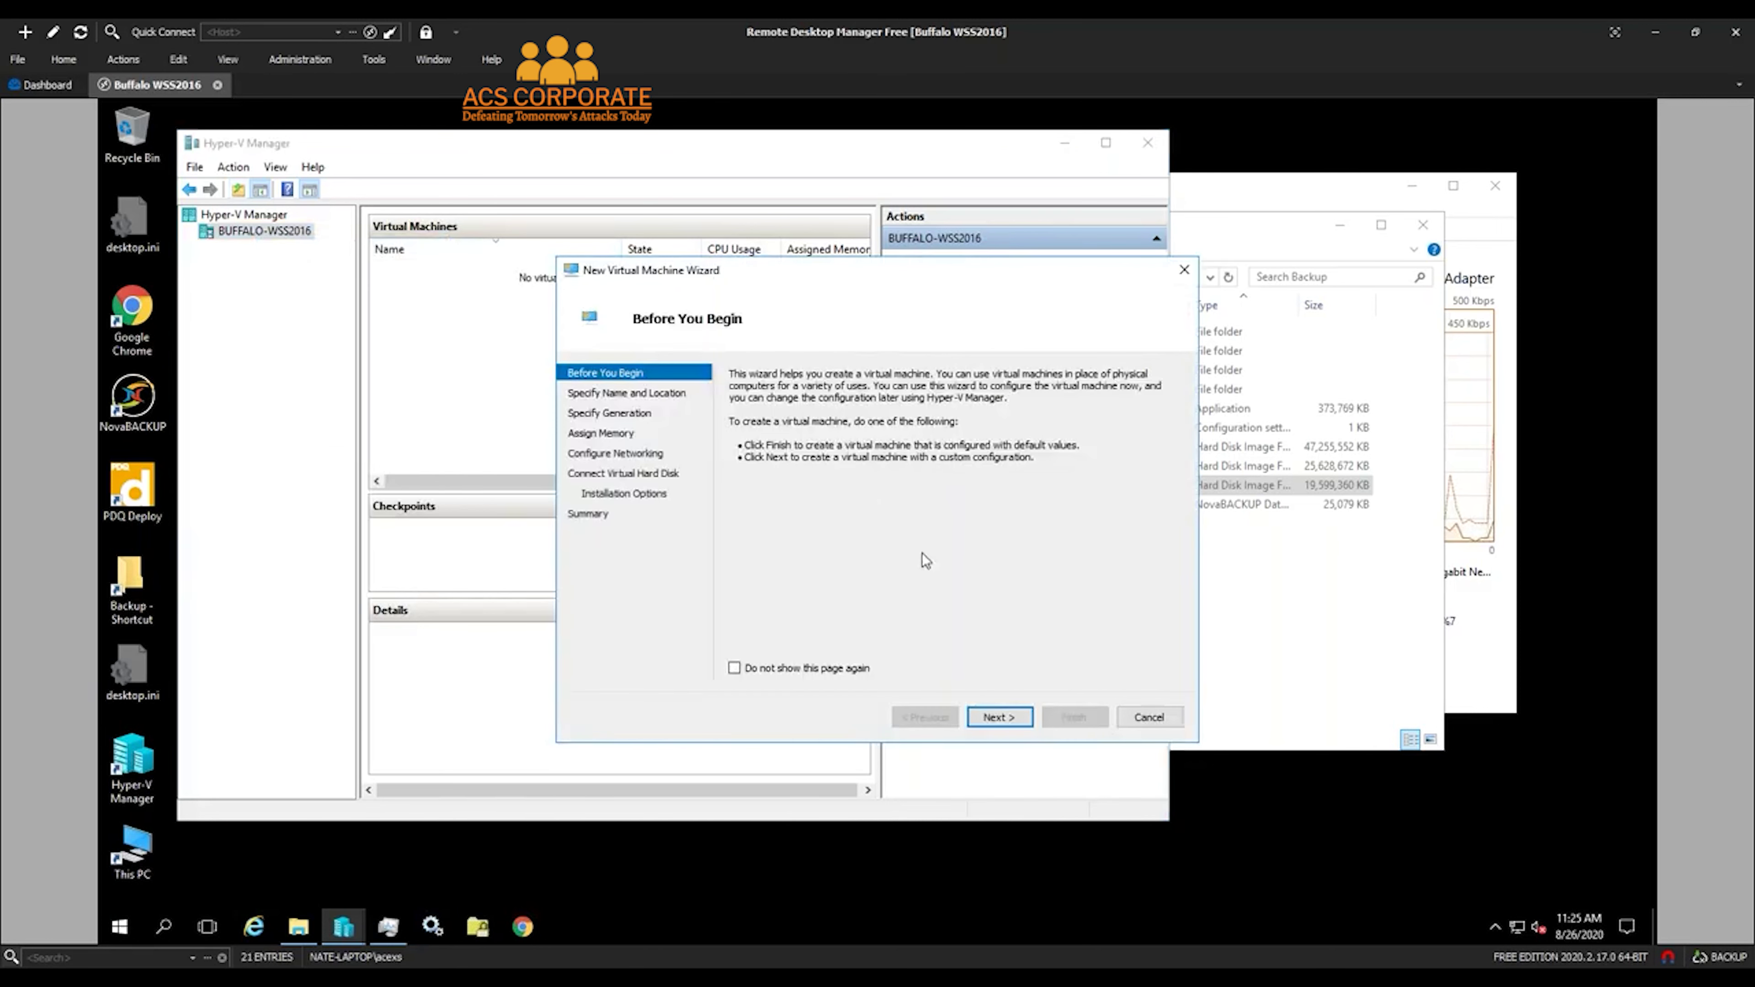
pyautogui.click(999, 717)
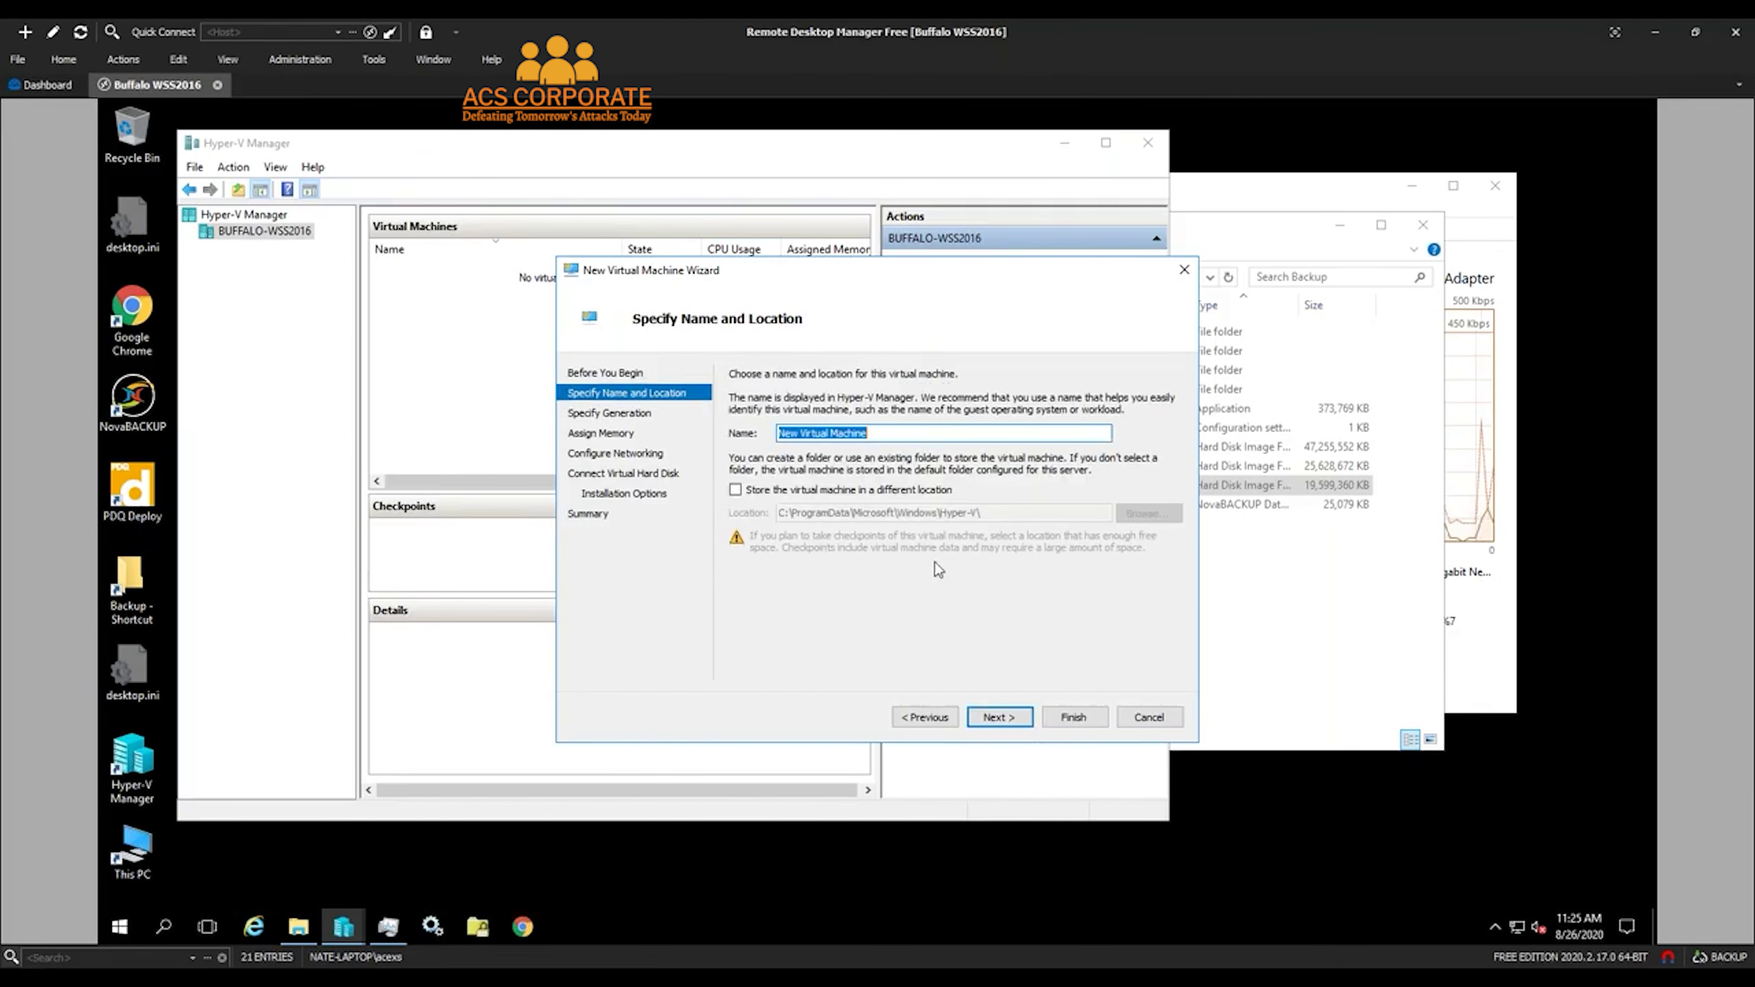
pyautogui.write('Jad')
pyautogui.write("k's ")
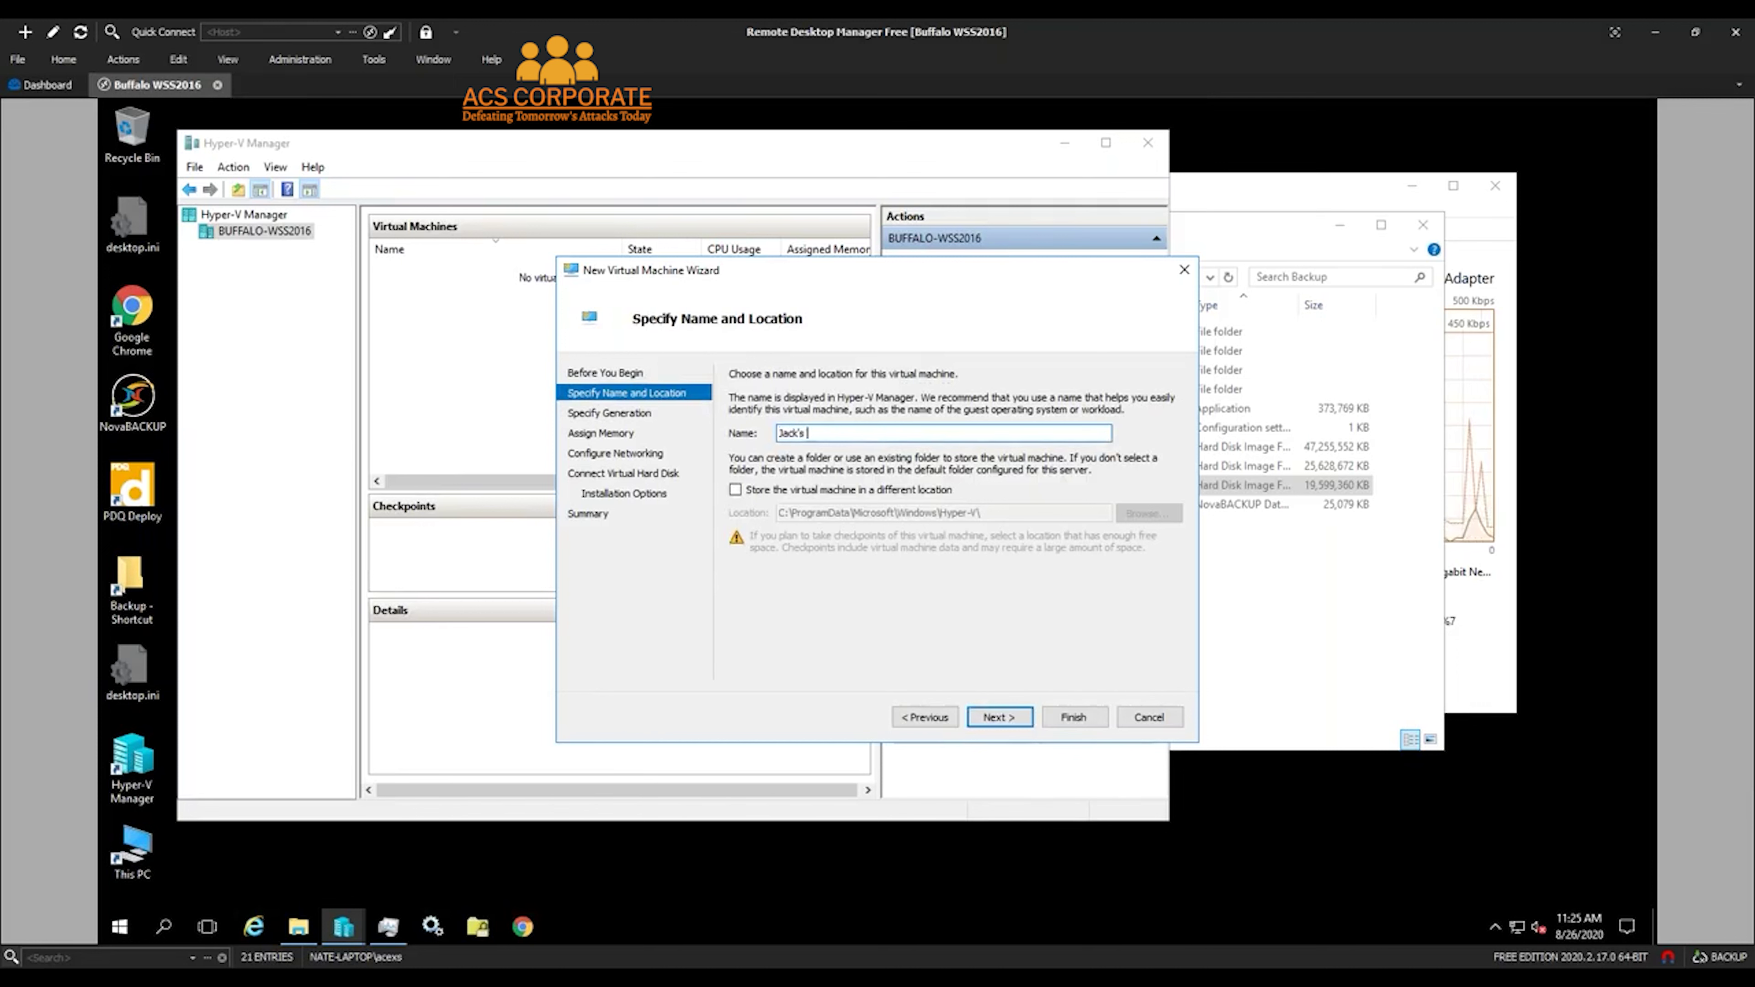
pyautogui.write('Test V')
pyautogui.press('BackSpace')
pyautogui.write('Server')
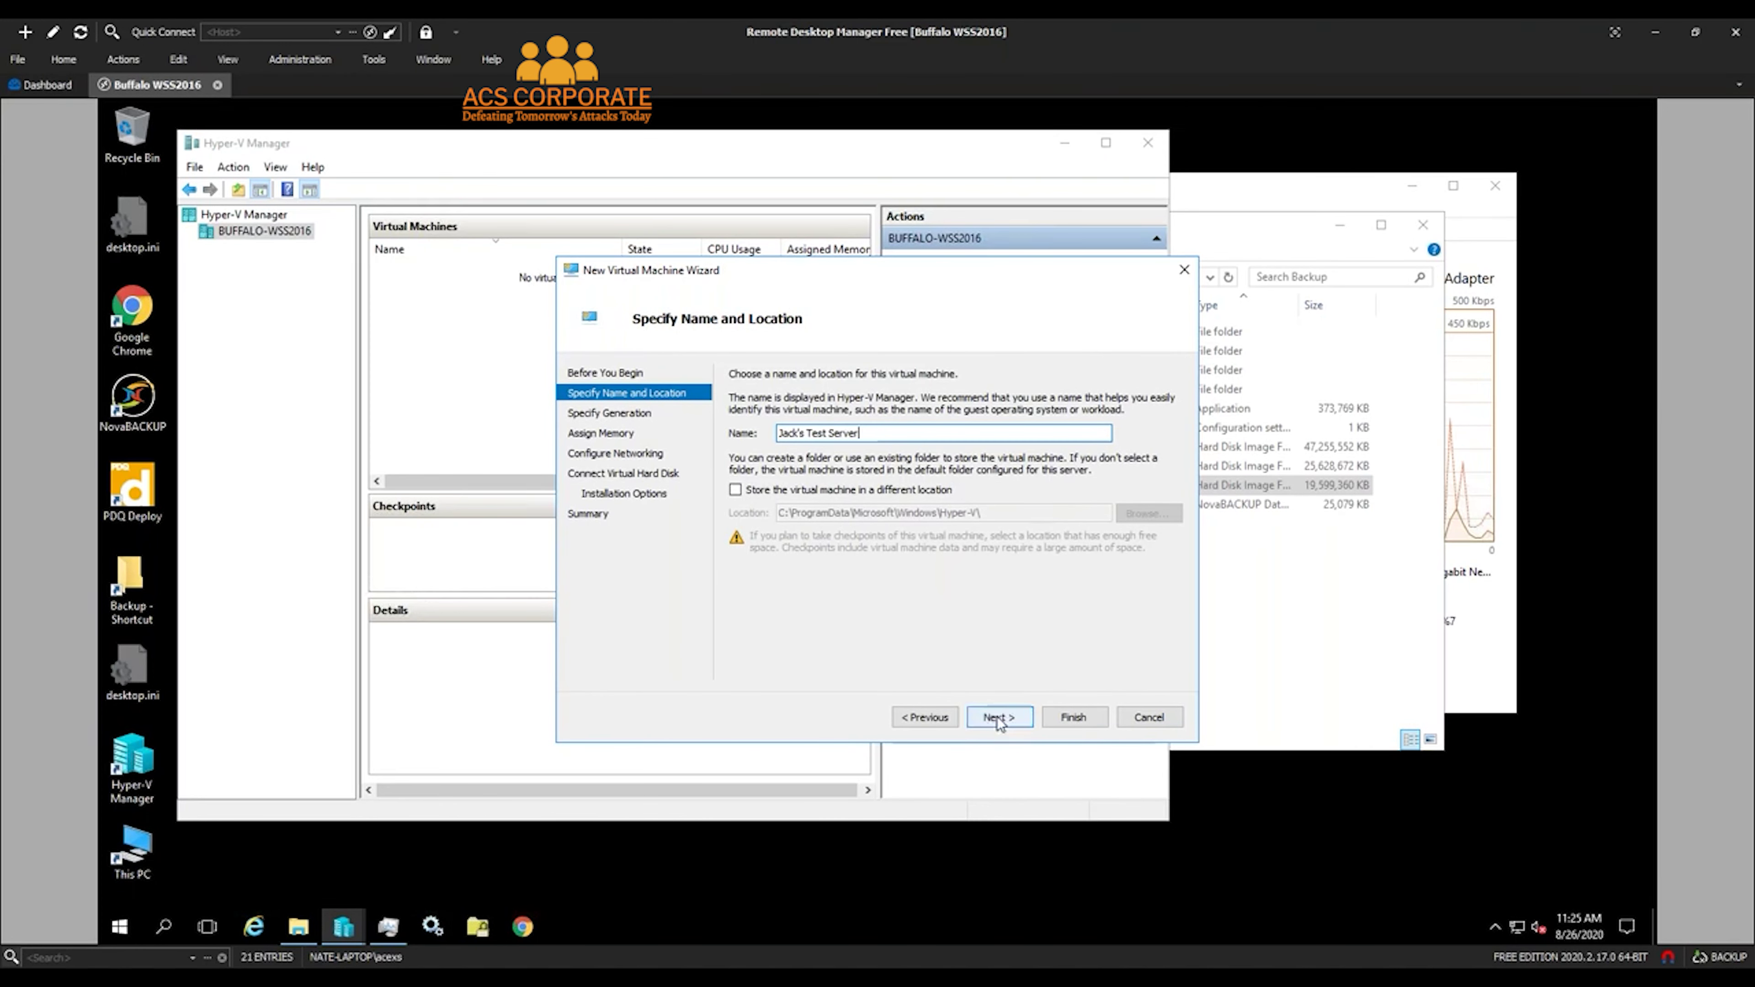
# Keep Generation 2 and give the VM 2048 MB startup memory with Dynamic Memory enabled
pyautogui.click(1000, 717)
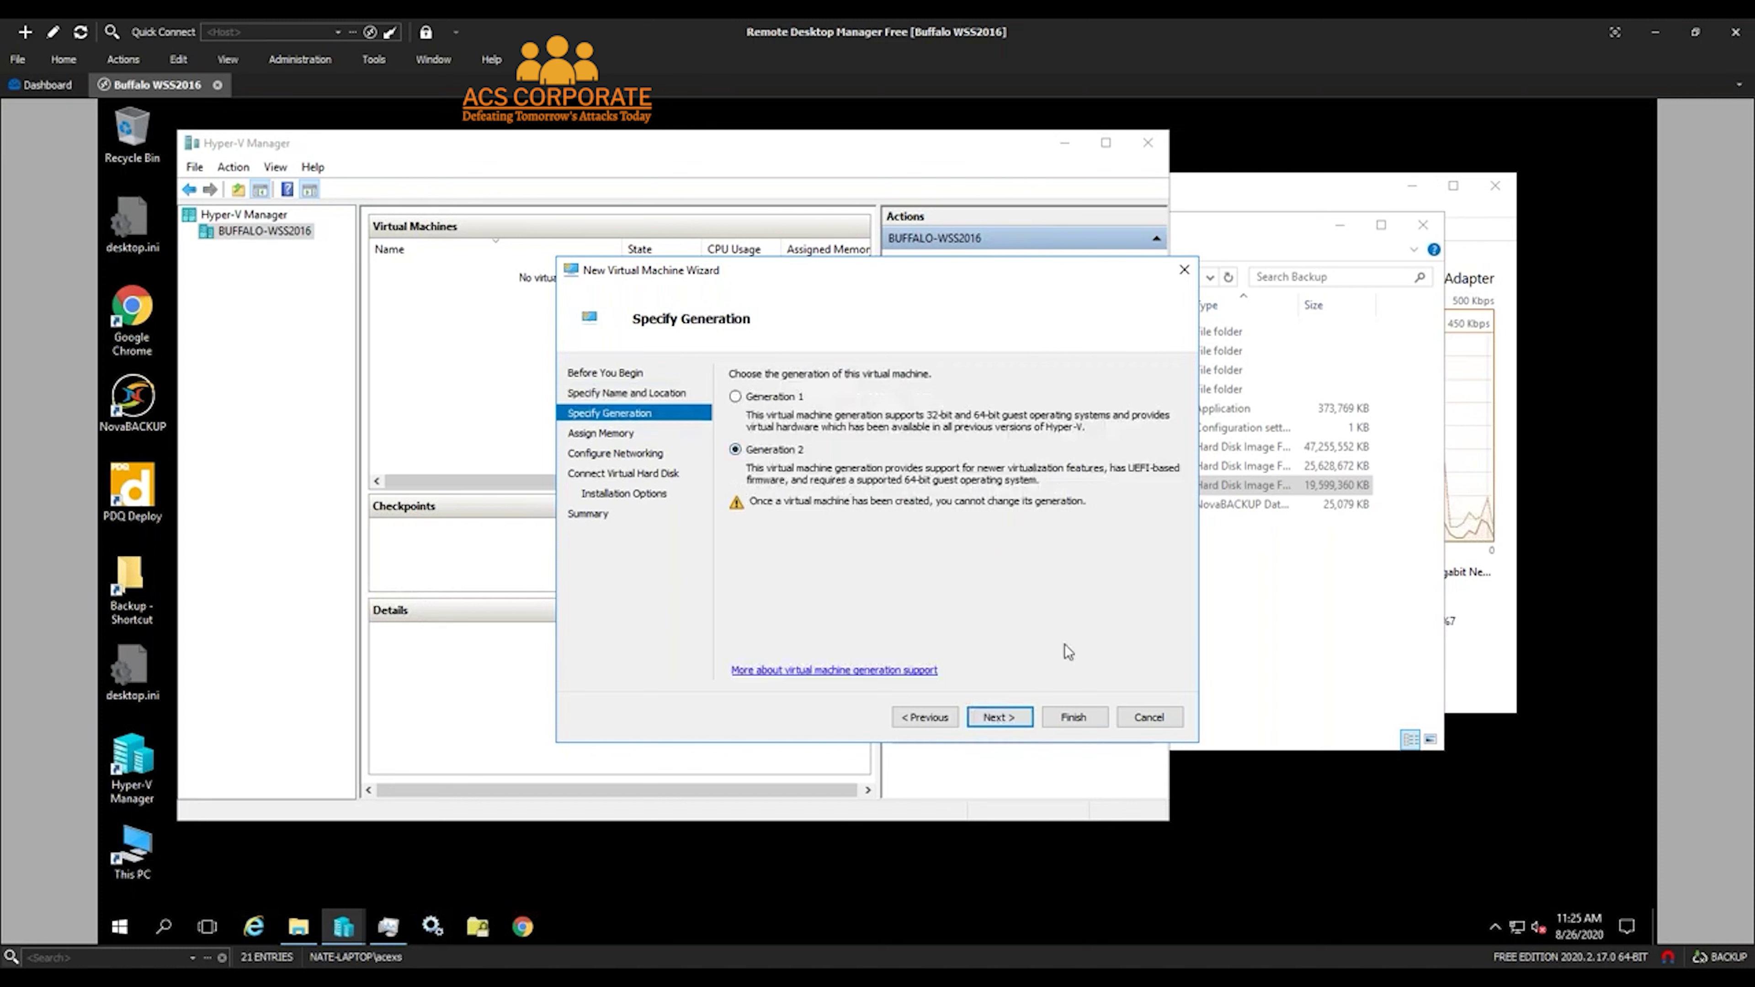
pyautogui.click(1001, 717)
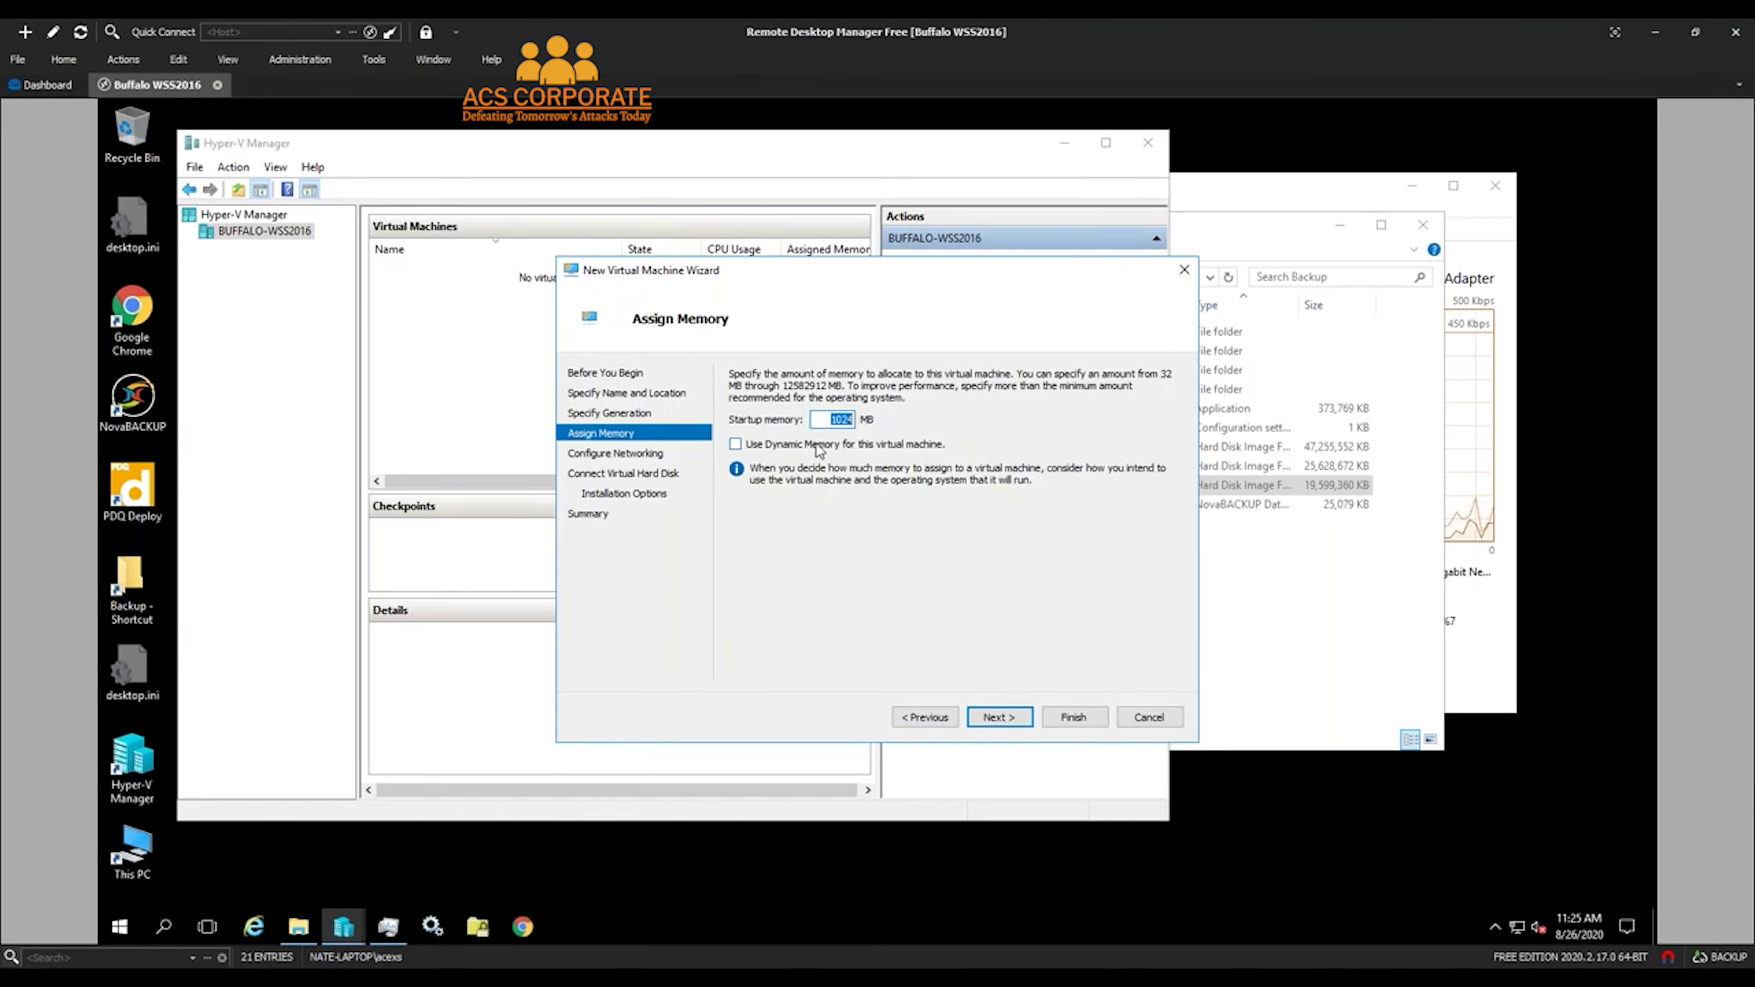
pyautogui.write('2048')
pyautogui.click(778, 446)
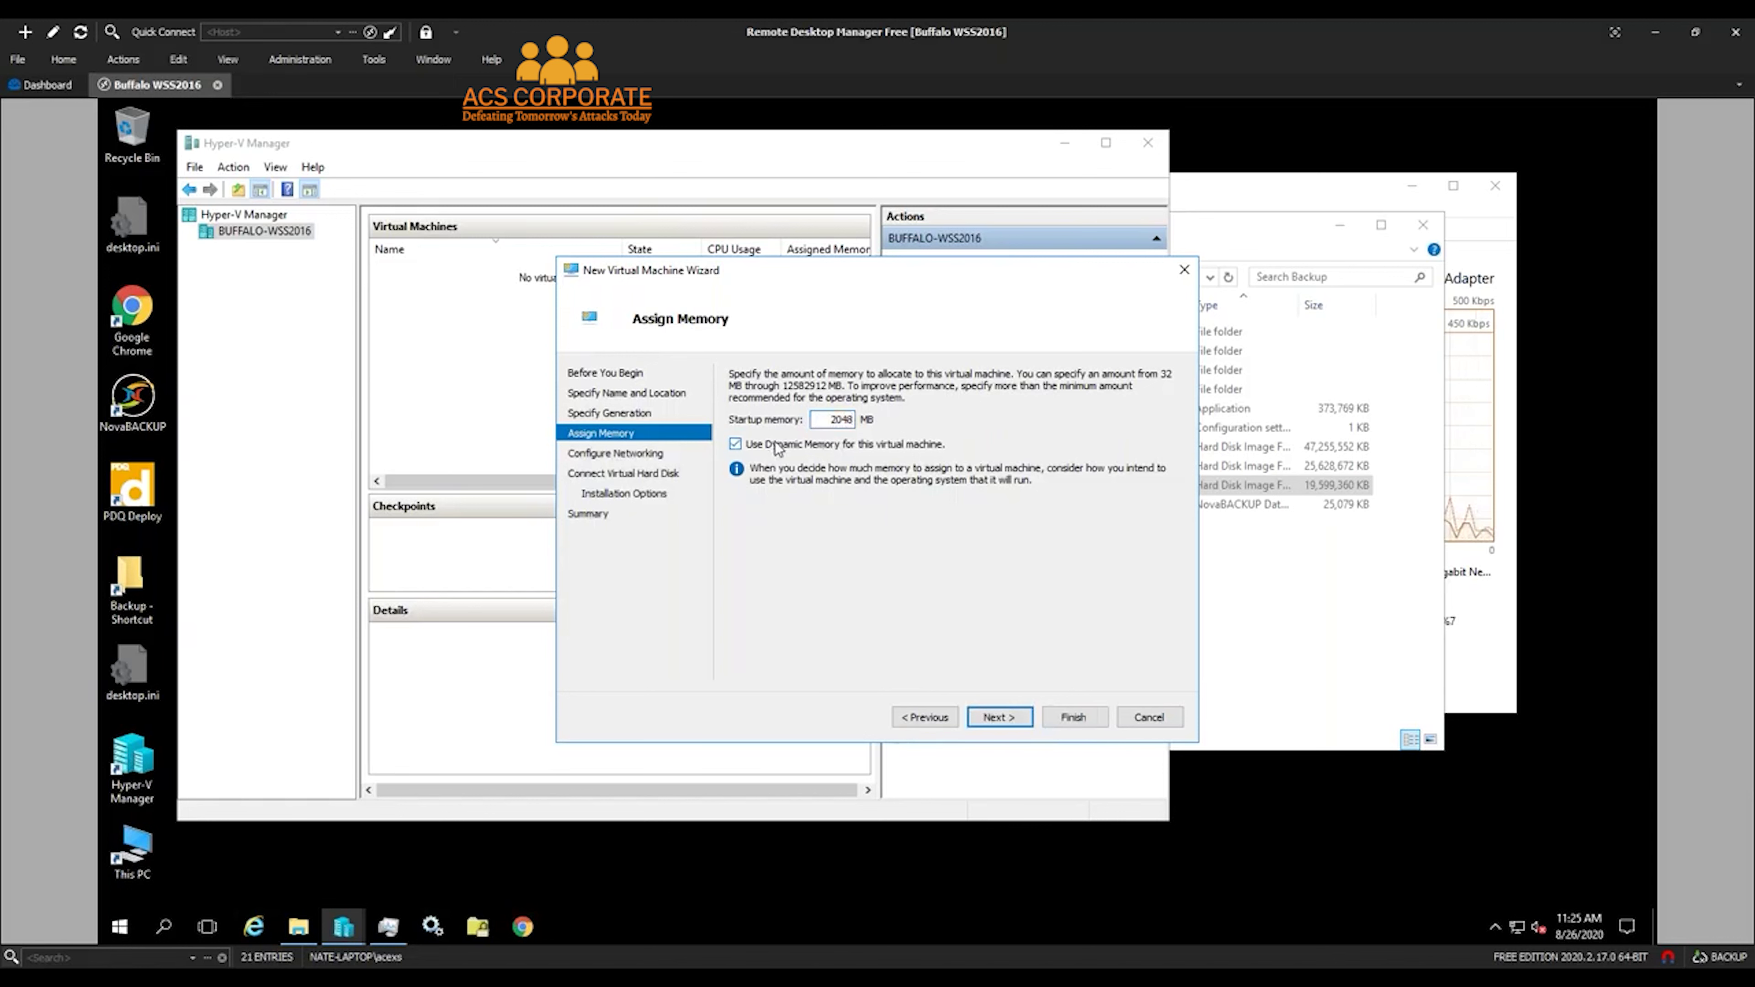